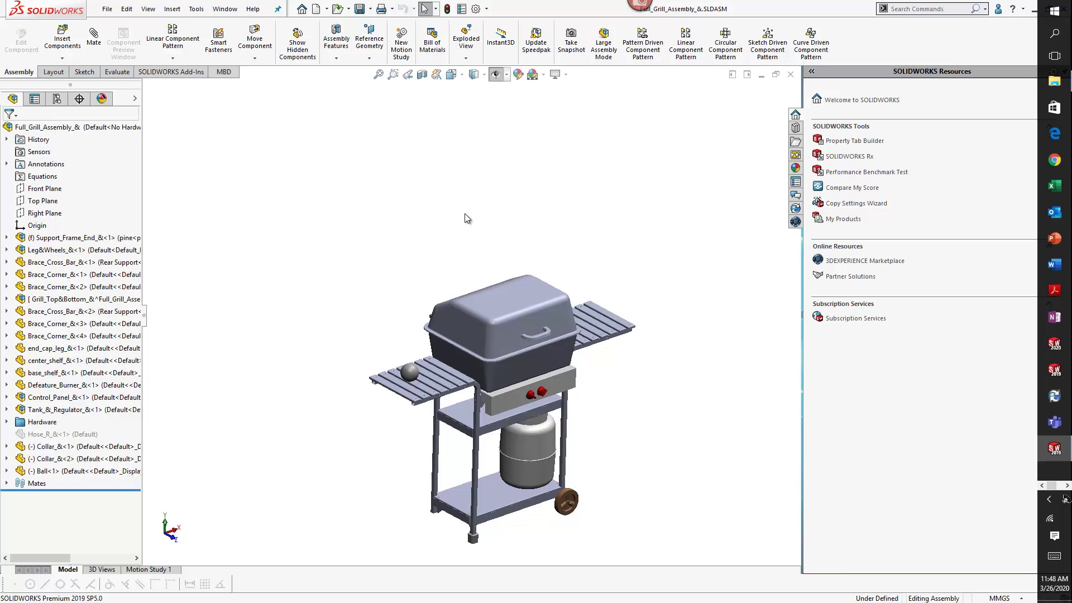
# Step: Start Add Decal from the DisplayManager's empty Decals list and browse for its image file
pyautogui.click(101, 100)
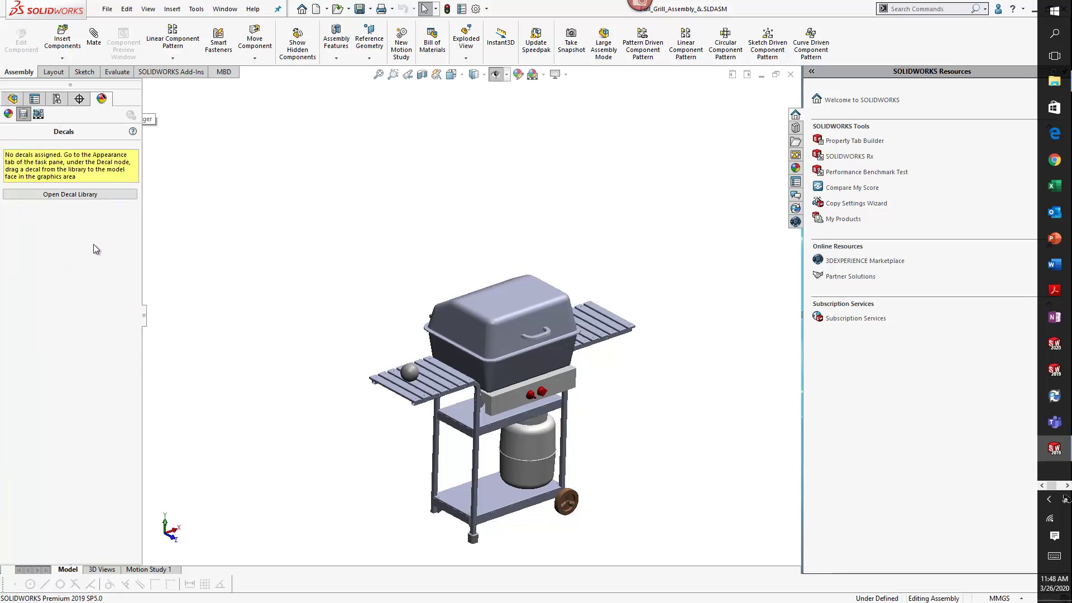
pyautogui.rightClick(72, 217)
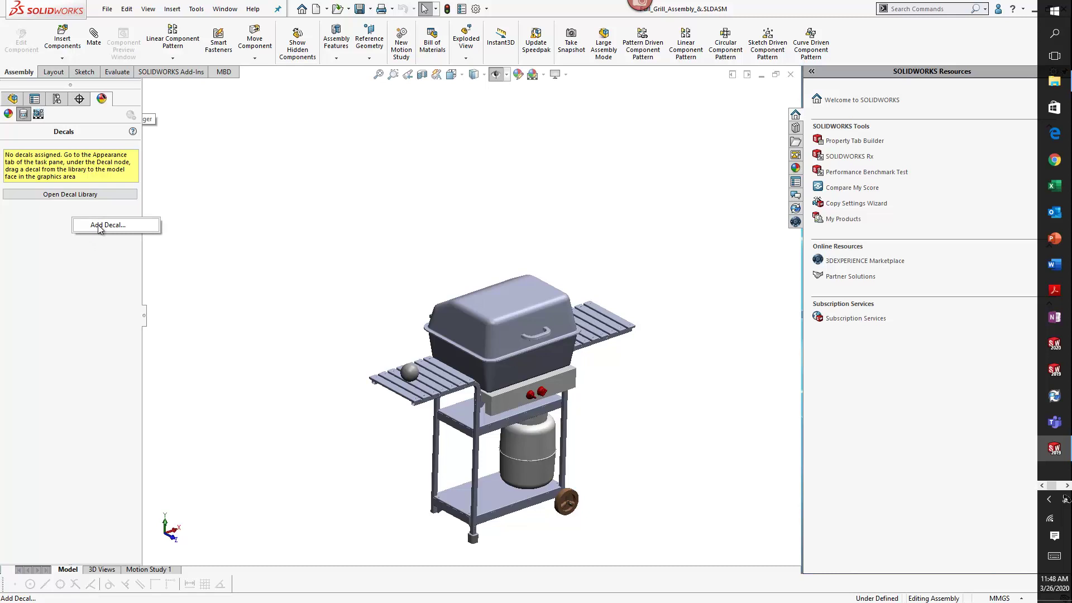
pyautogui.click(98, 225)
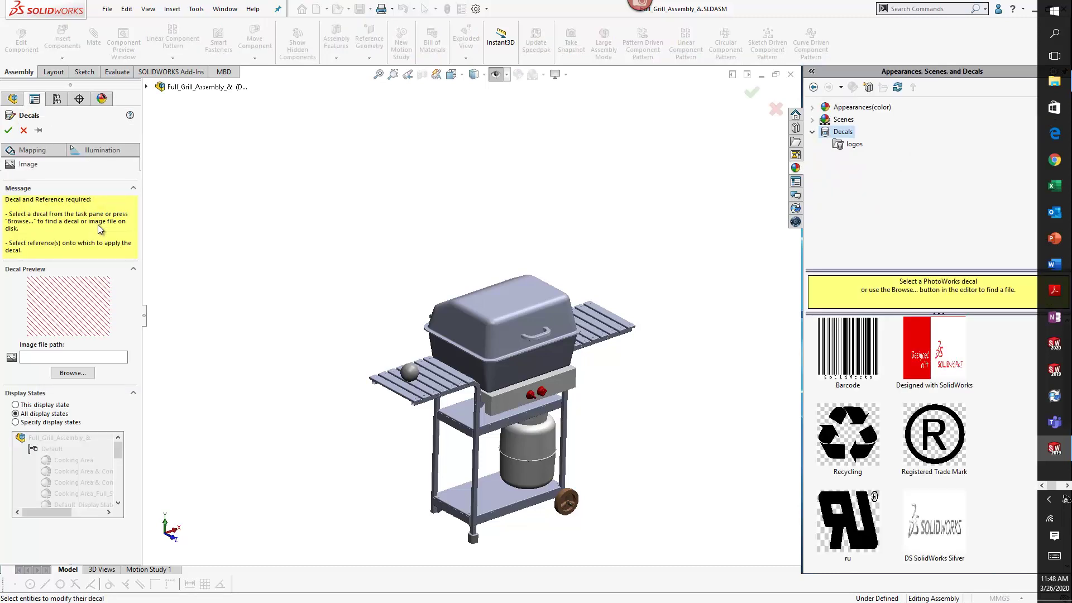
pyautogui.click(76, 376)
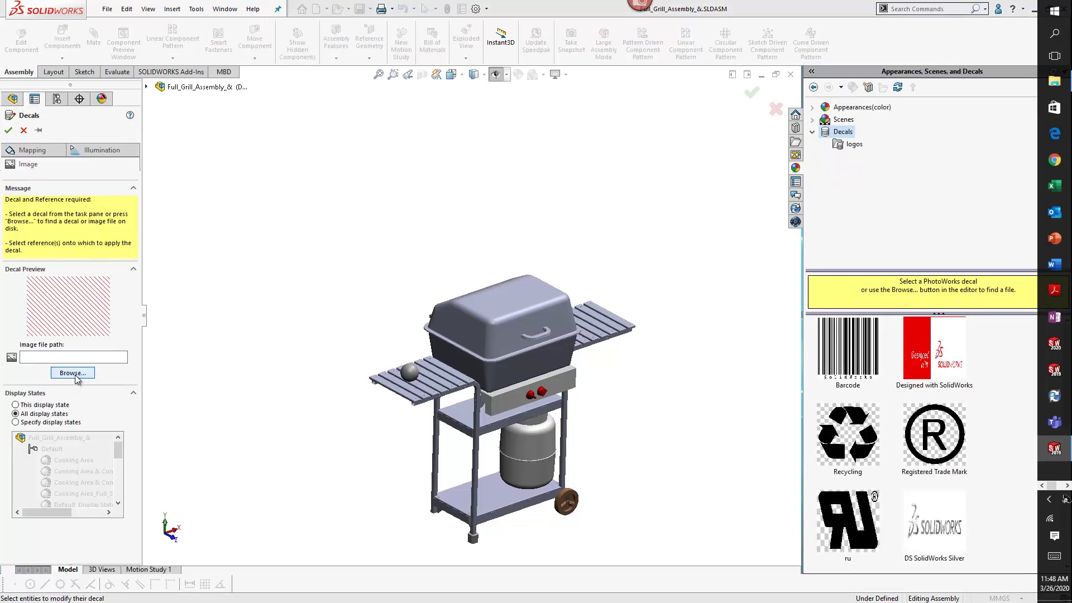
pyautogui.scroll(5, 161, 234)
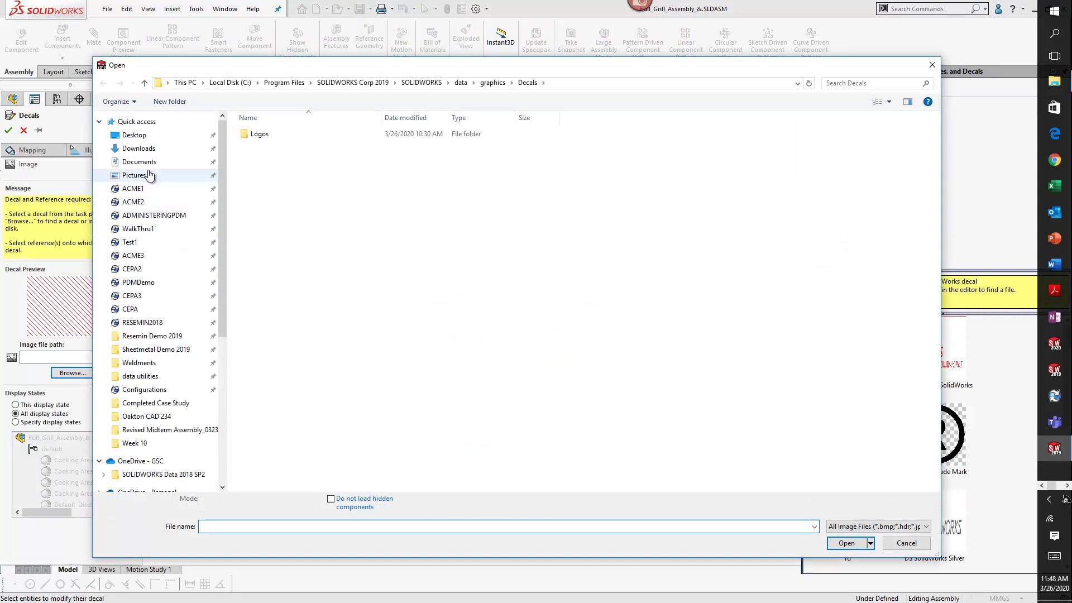
# Step: Load GSC_Logo_RGB.png from the Desktop folder as the decal image
pyautogui.click(137, 135)
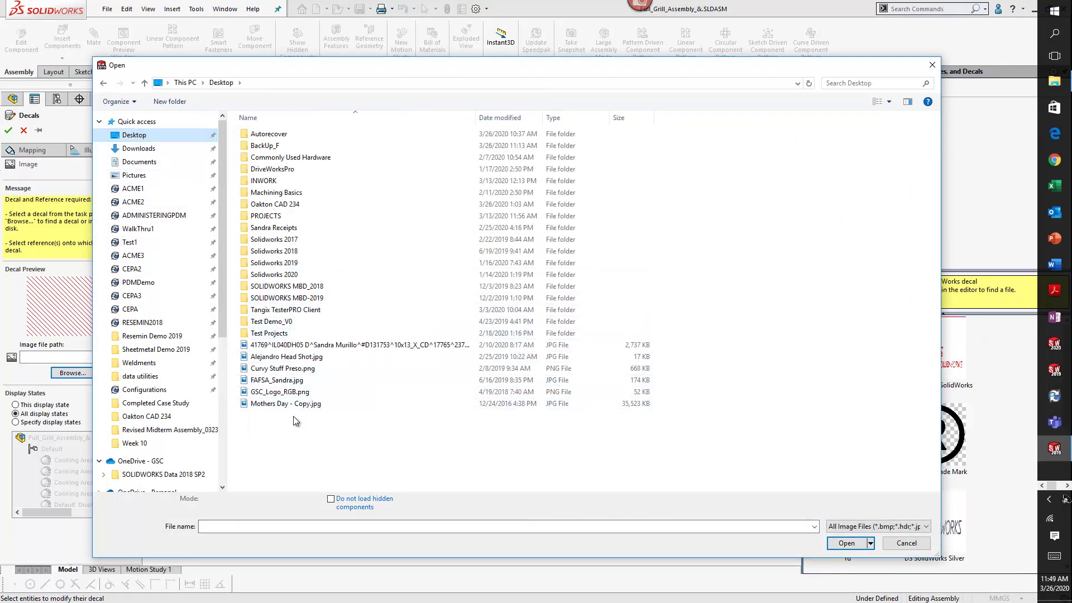
pyautogui.click(277, 392)
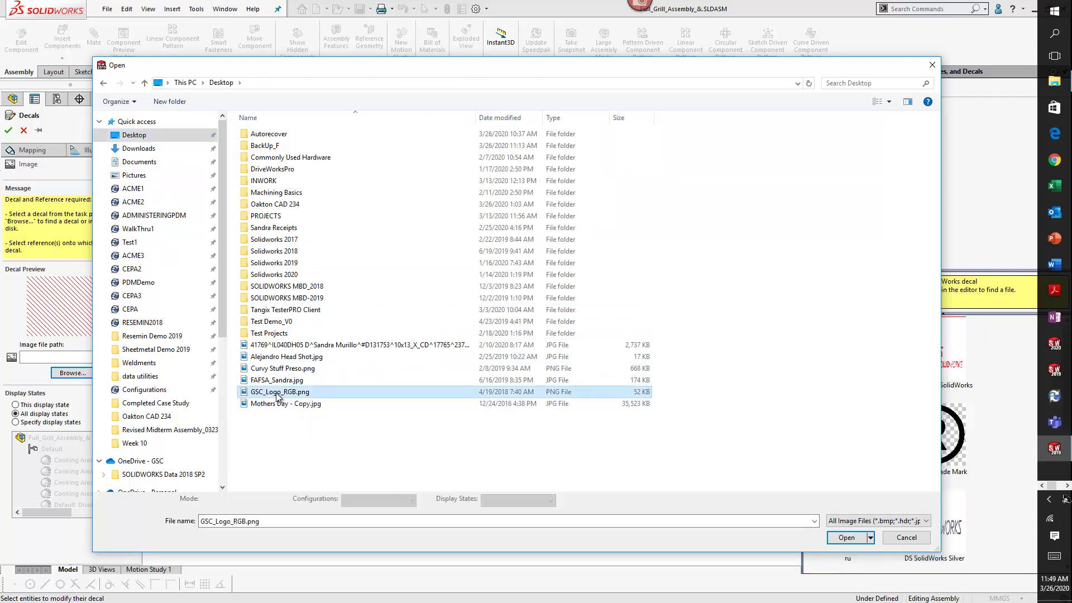
pyautogui.click(846, 538)
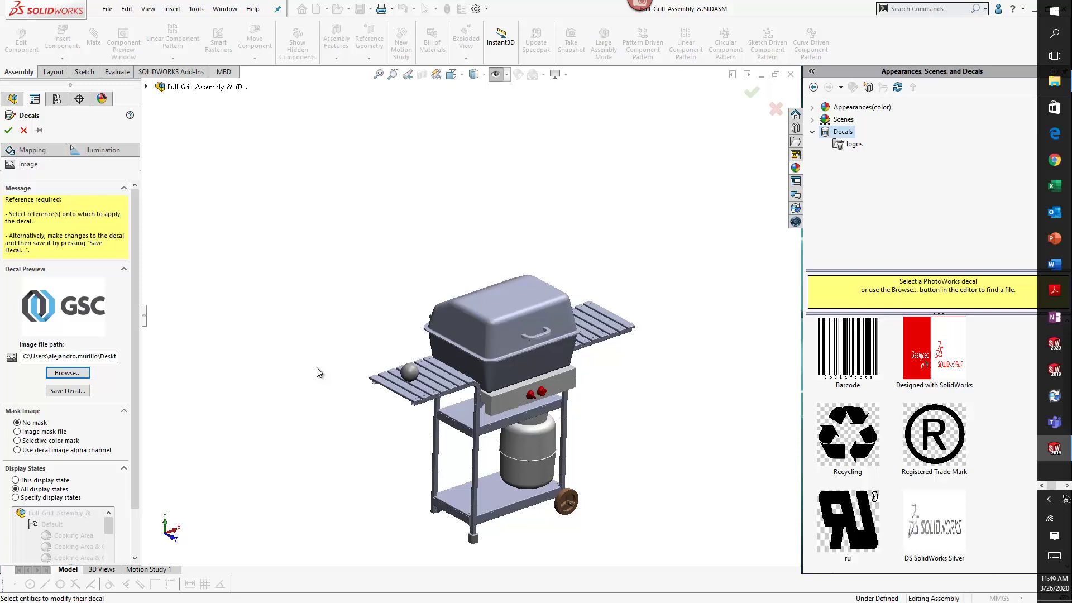
# Step: Map the GSC logo decal onto the grill lid's top face at 180° rotation and confirm it
pyautogui.click(32, 150)
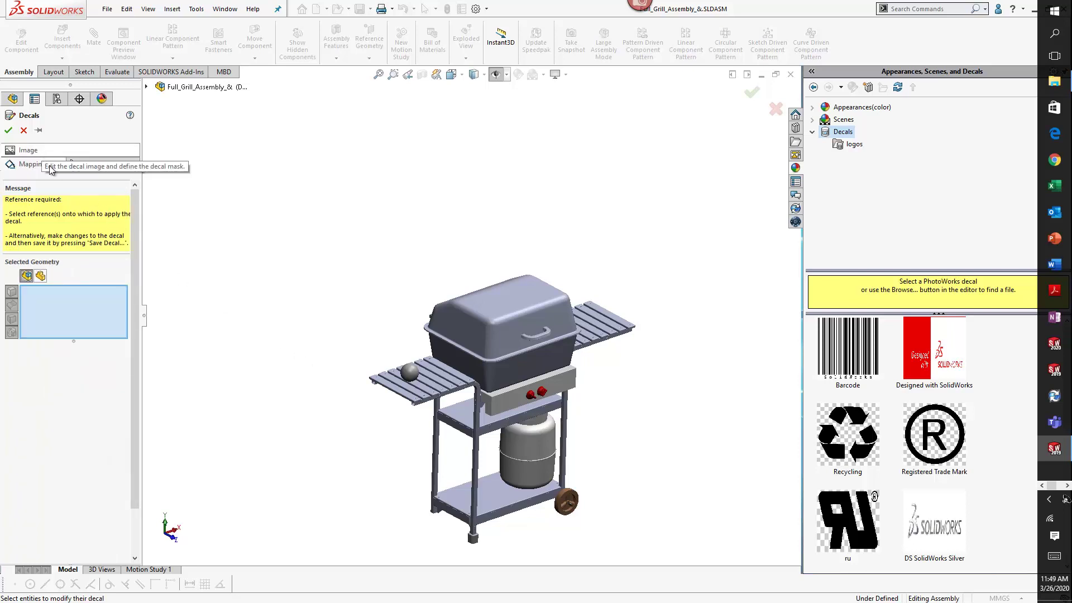
pyautogui.click(42, 275)
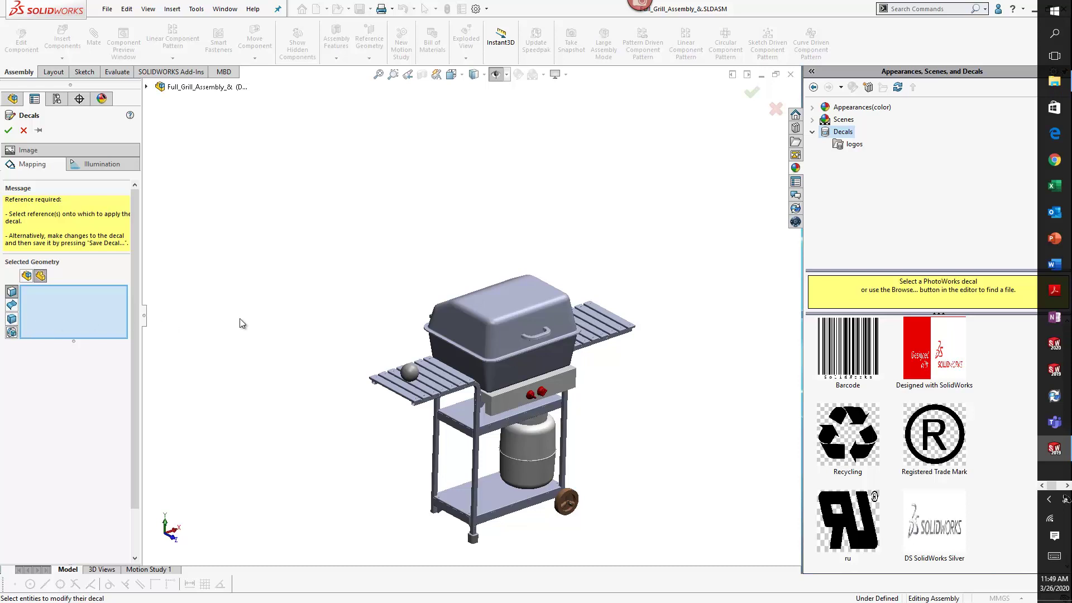
pyautogui.moveTo(494, 302); pyautogui.dragTo(507, 343, button='middle')
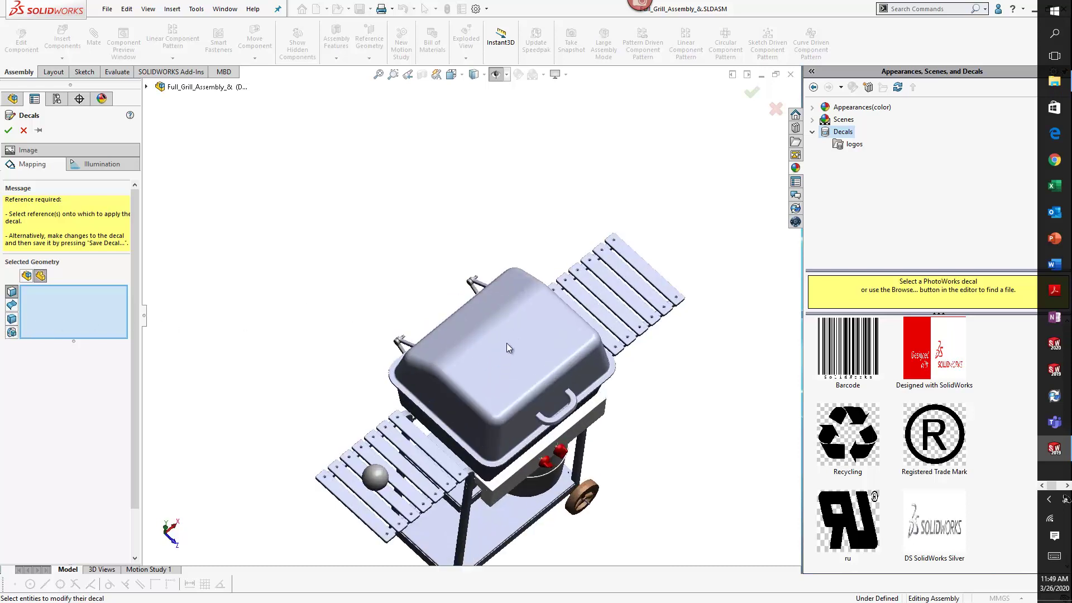
pyautogui.scroll(-5, 507, 361)
pyautogui.click(505, 360)
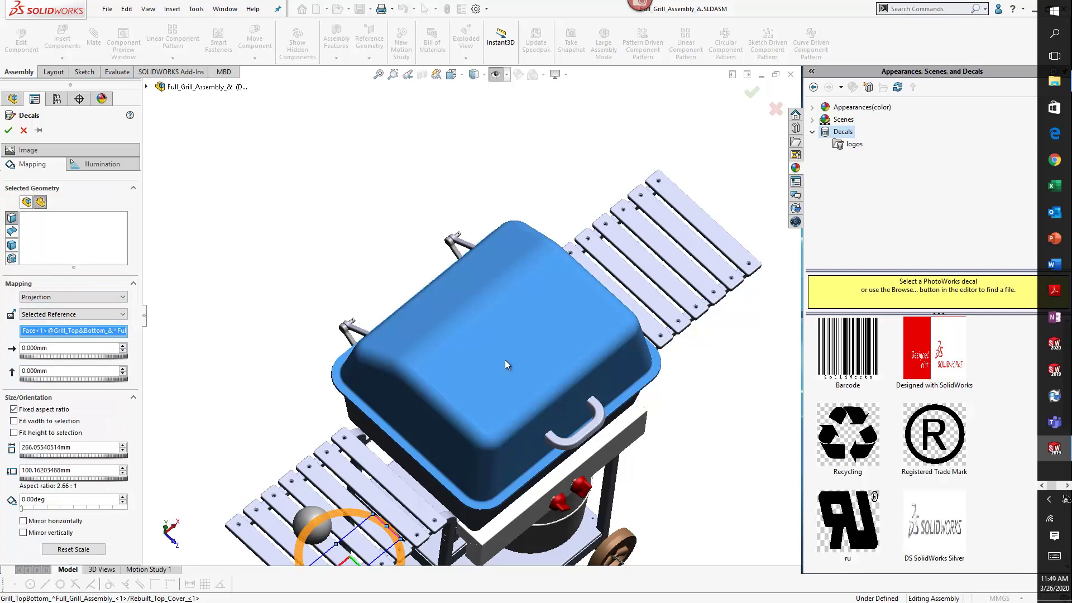
pyautogui.moveTo(272, 364); pyautogui.dragTo(224, 293, button='middle')
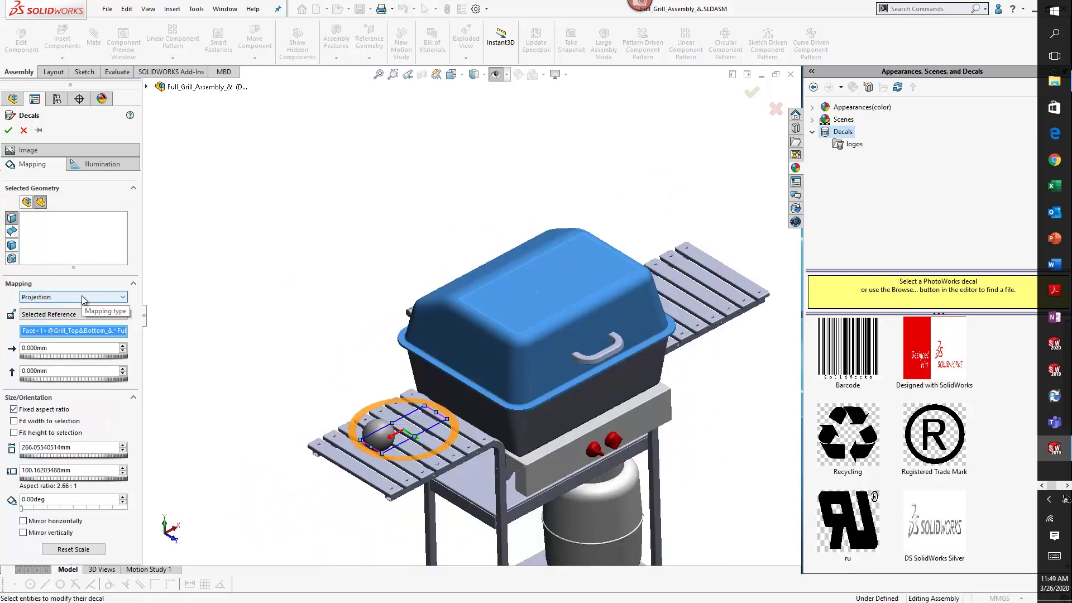
pyautogui.click(45, 235)
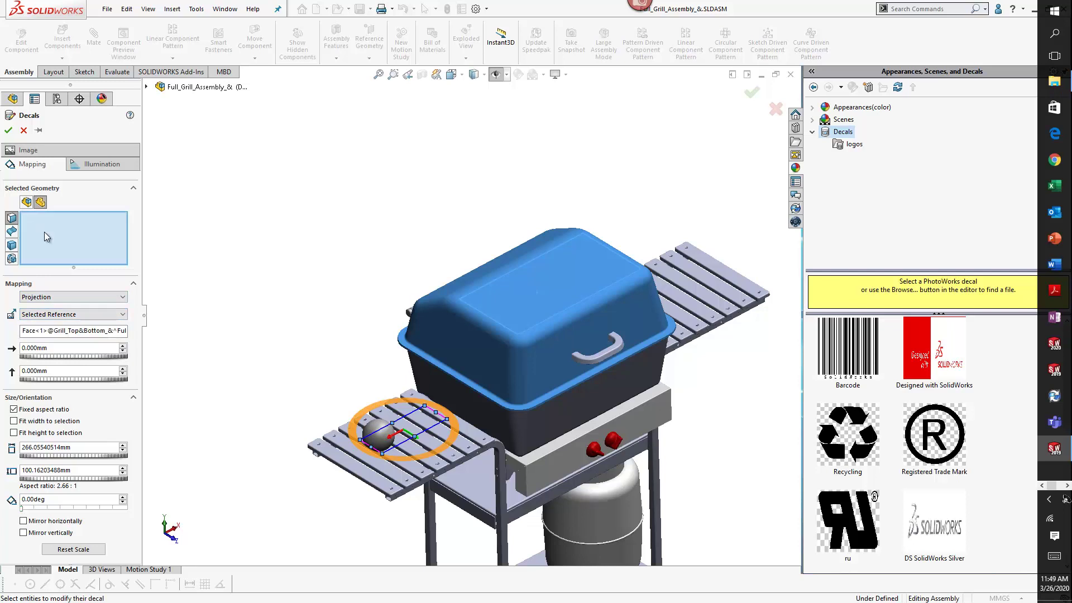
pyautogui.click(524, 296)
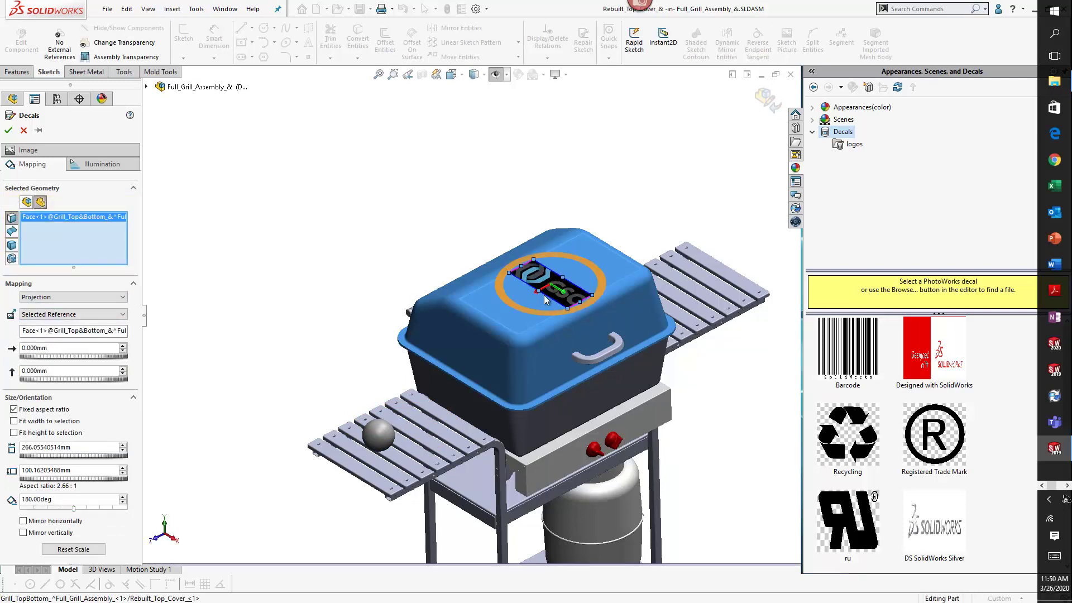
pyautogui.scroll(-3, 544, 295)
pyautogui.moveTo(512, 295)
pyautogui.mouseDown(button='middle')
pyautogui.moveTo(511, 335)
pyautogui.moveTo(496, 290)
pyautogui.mouseUp(button='middle')
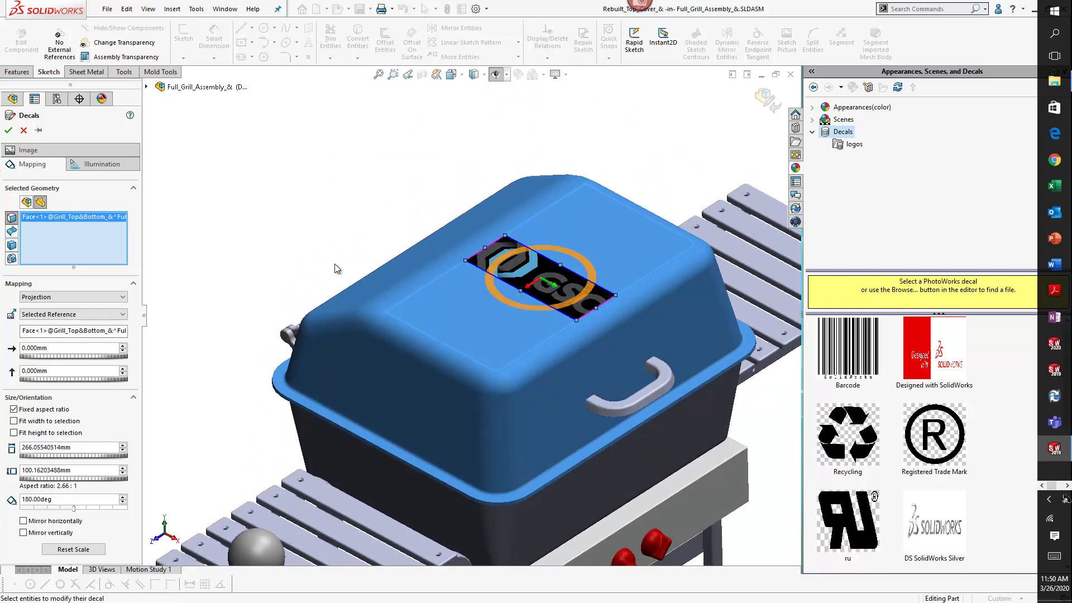
pyautogui.click(9, 130)
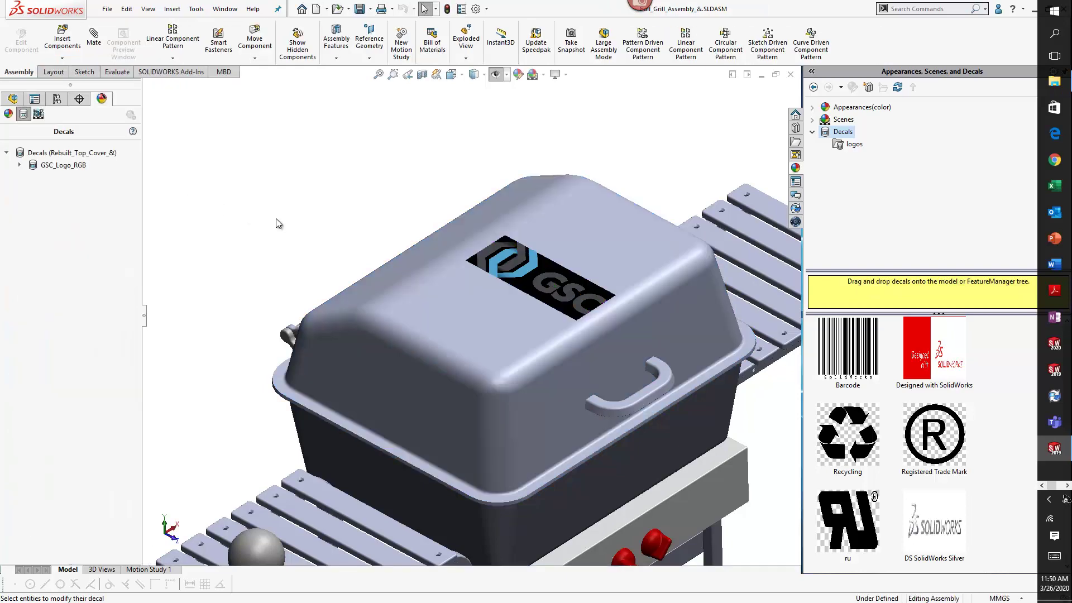
# Step: Save the grill assembly together with the modified lid part
pyautogui.moveTo(276, 222)
pyautogui.mouseDown(button='middle')
pyautogui.moveTo(286, 202)
pyautogui.moveTo(278, 213)
pyautogui.mouseUp(button='middle')
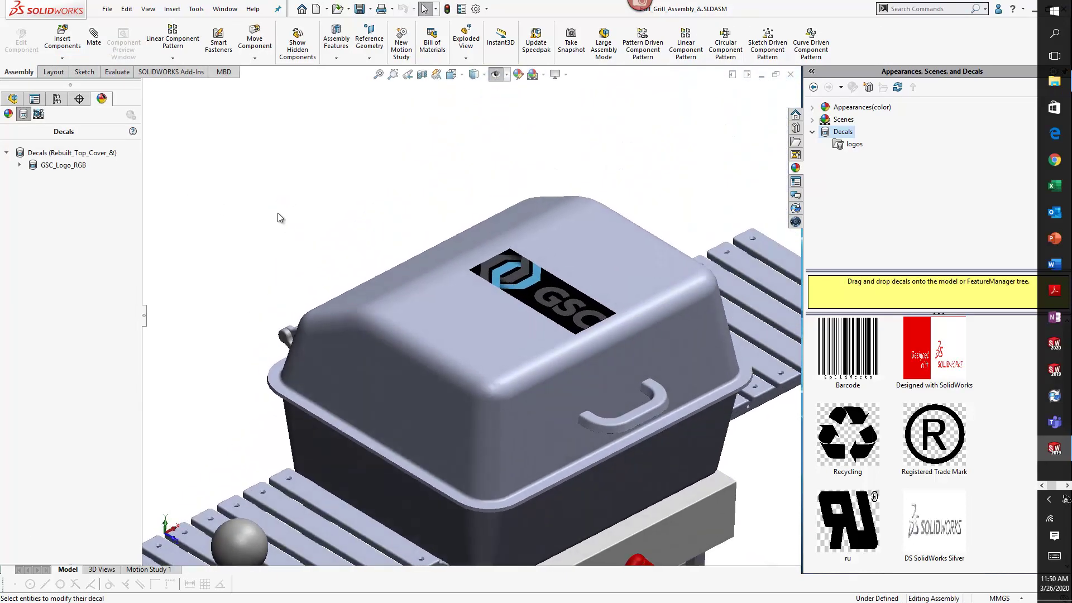
pyautogui.press('f')
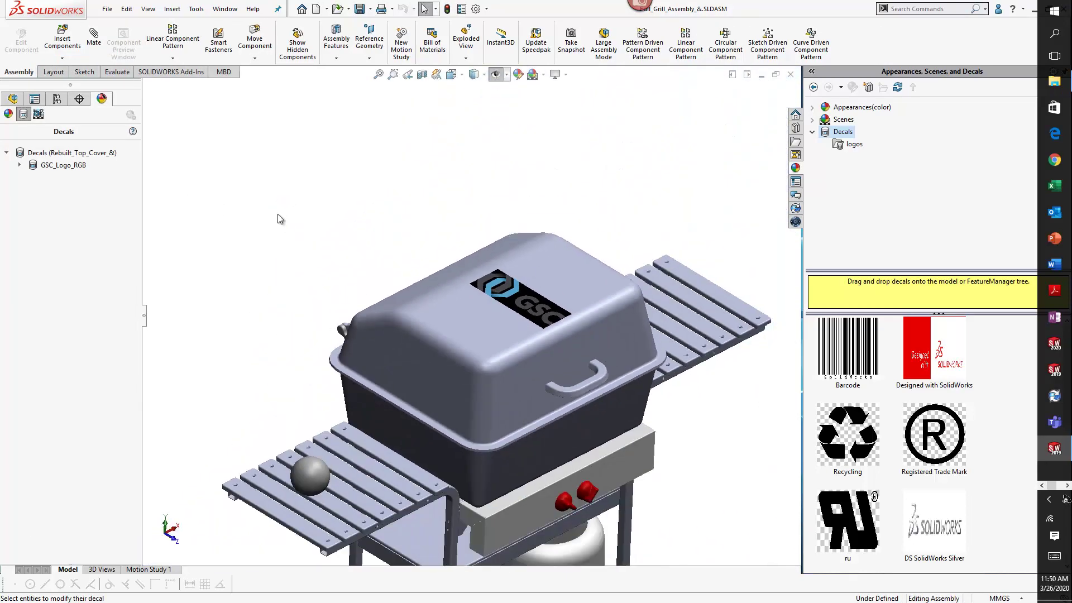
pyautogui.click(359, 10)
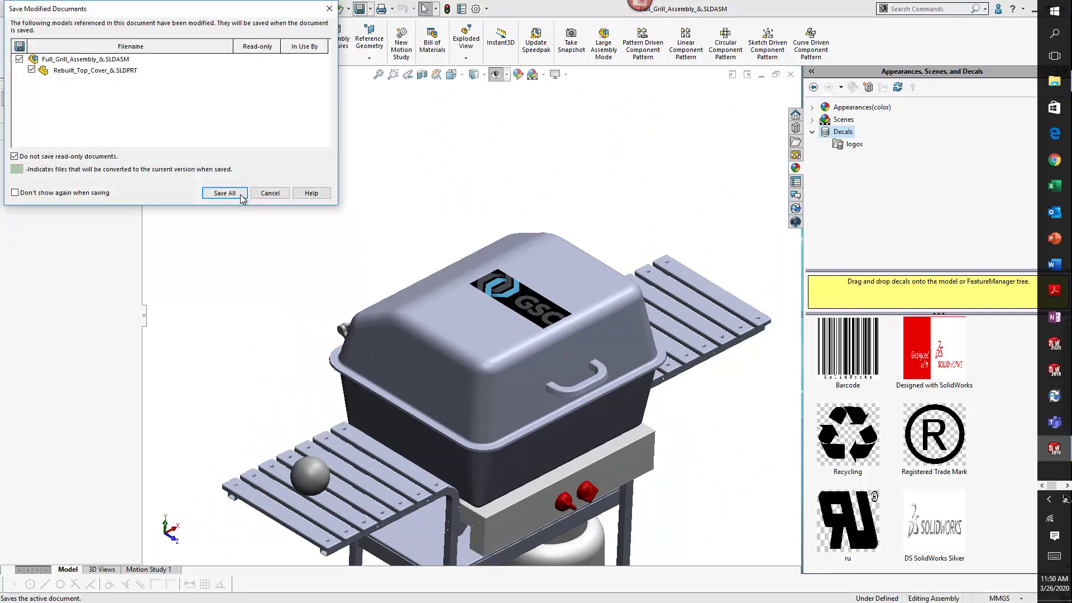
pyautogui.click(237, 192)
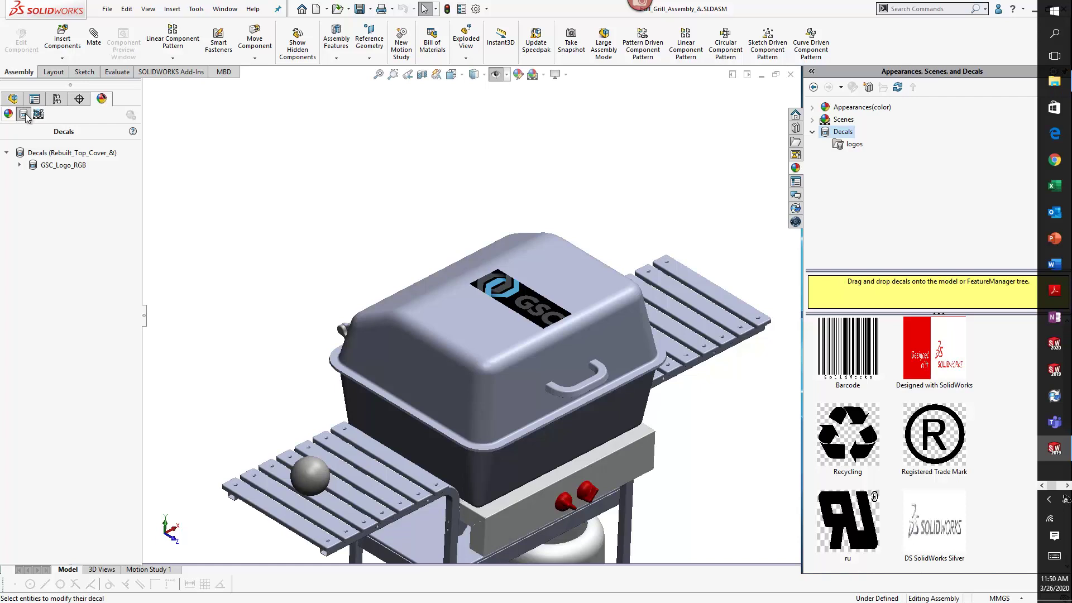
# Step: Check the logo decal's face in the decals list, then close the grill assembly
pyautogui.click(19, 165)
pyautogui.moveTo(59, 171)
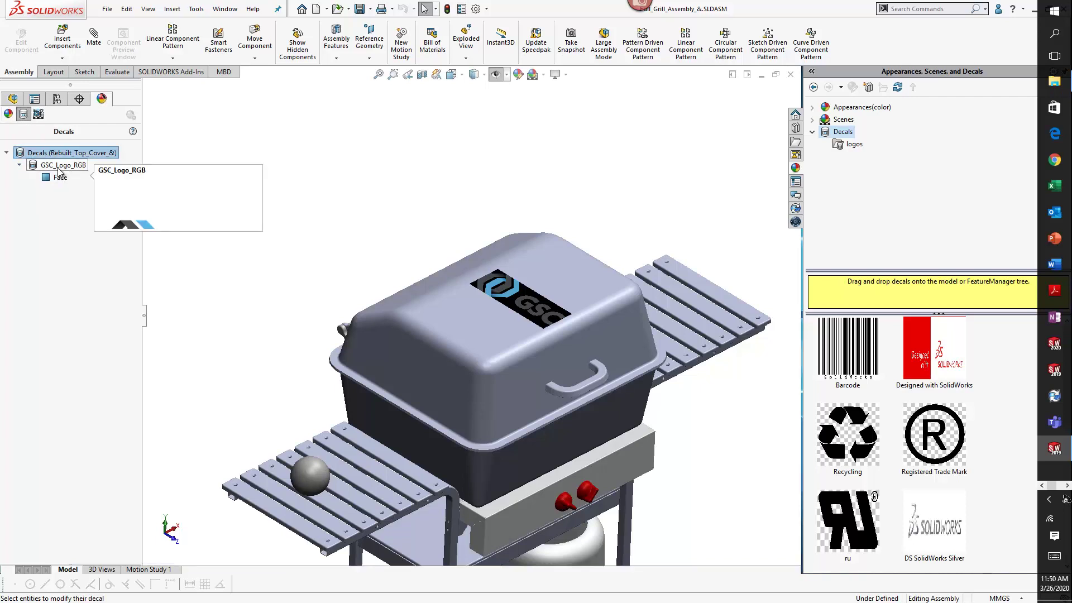
pyautogui.click(381, 186)
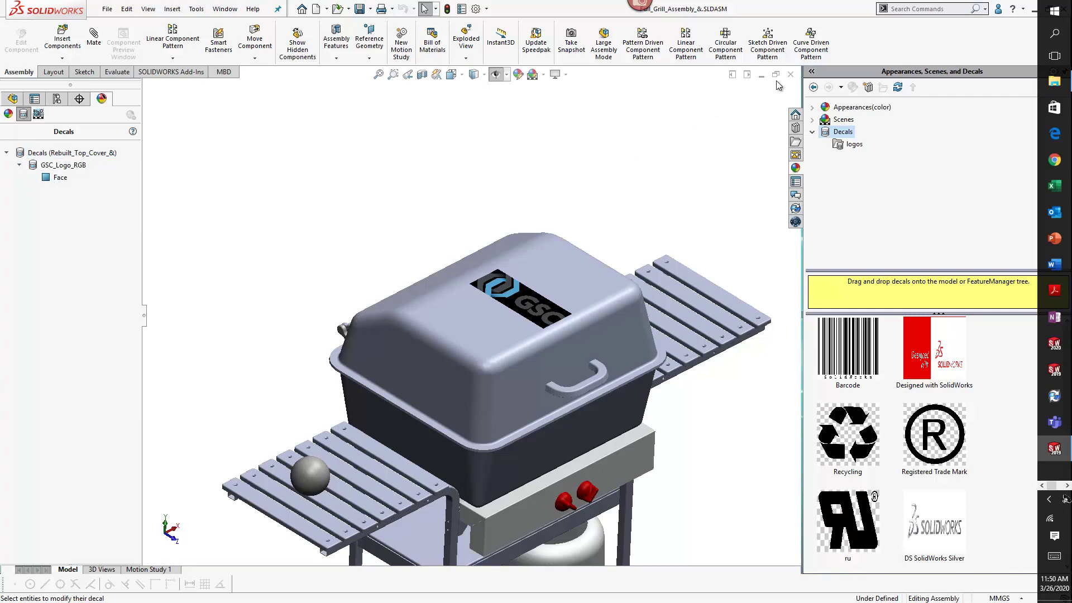
pyautogui.click(790, 74)
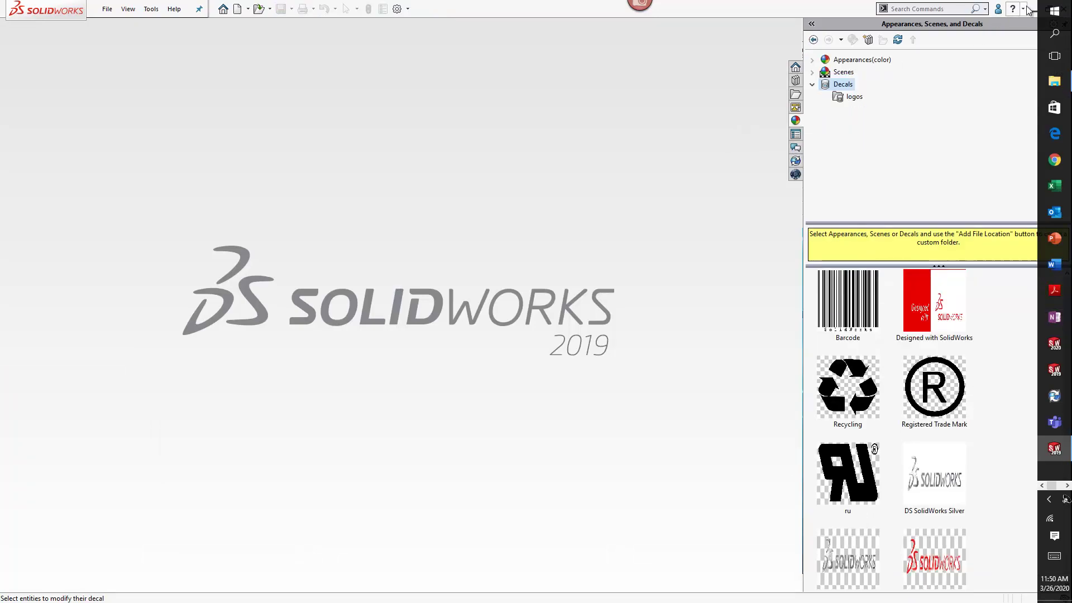
# Step: Delete GSC_Logo_RGB.png from the desktop, sending it to the Recycle Bin
pyautogui.click(1029, 10)
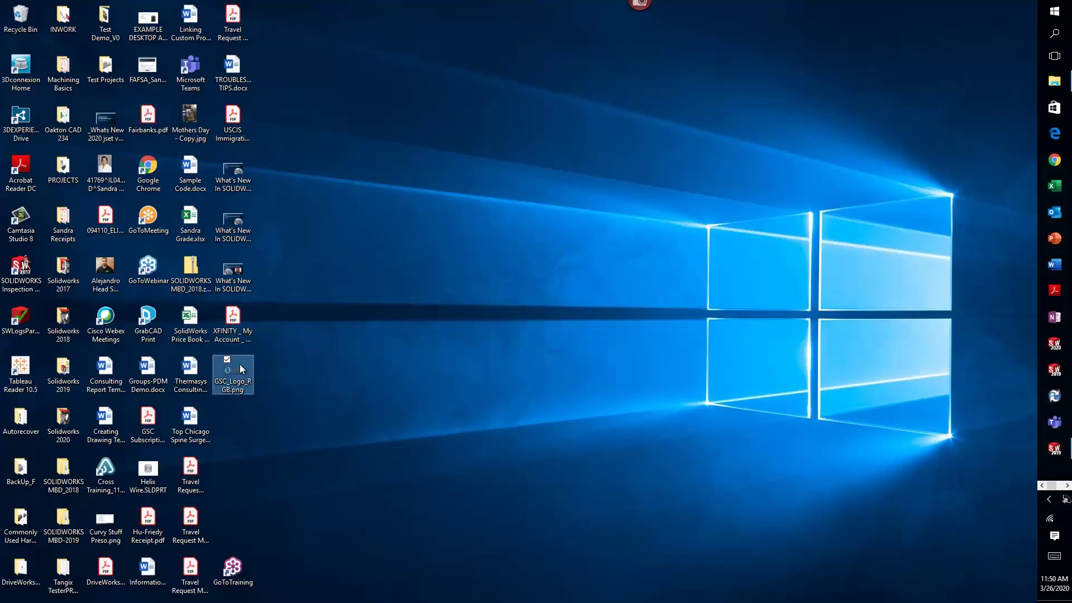
pyautogui.press('Delete')
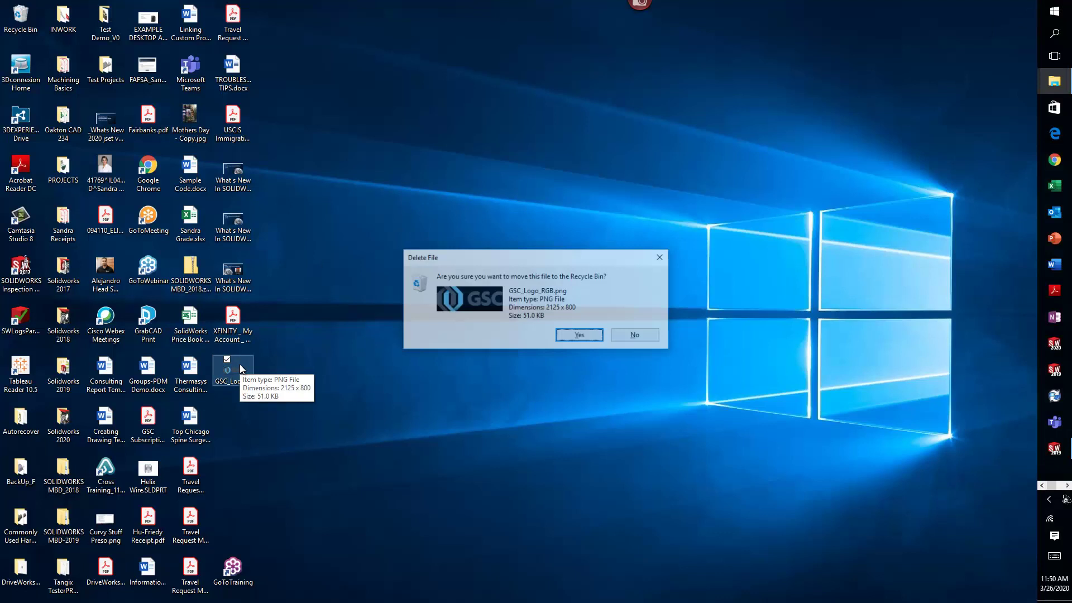
pyautogui.click(579, 336)
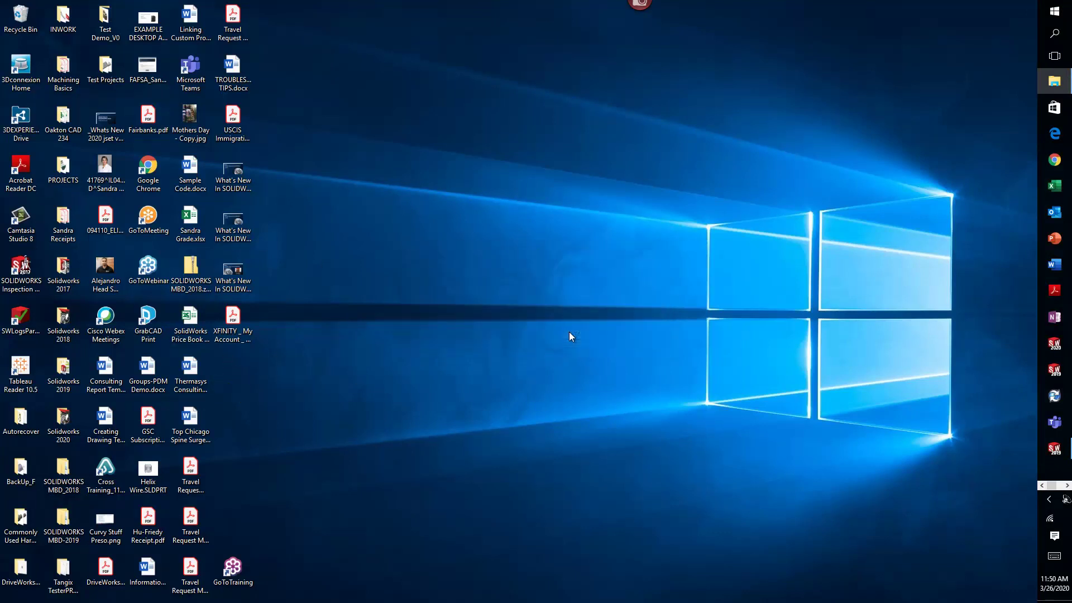
# Step: Reopen Full_Grill_Assembly from recent documents, rebuild it, and expand the lid's Decals list
pyautogui.click(1052, 449)
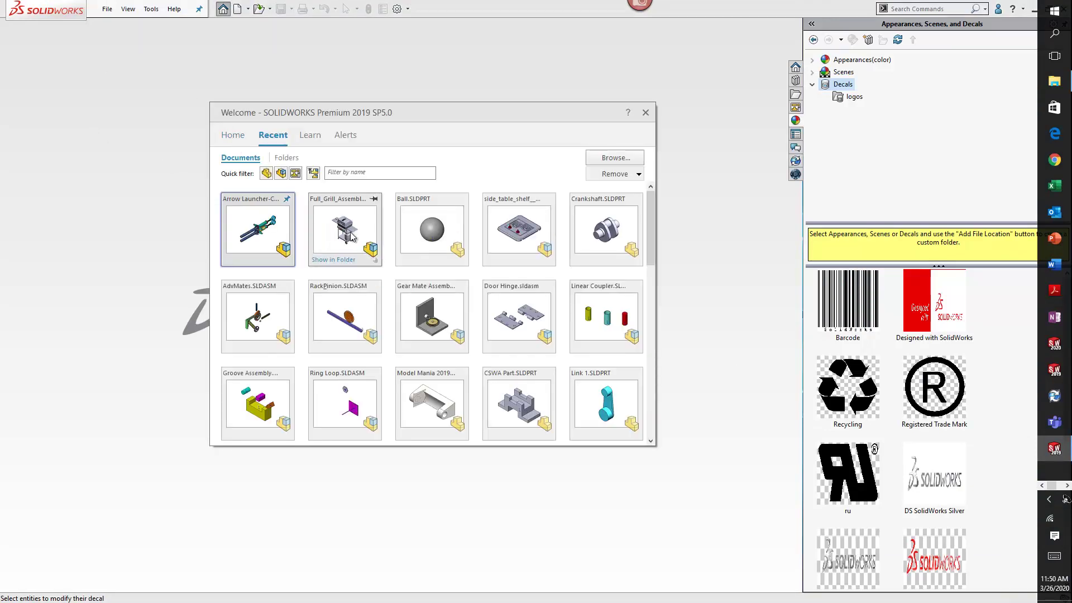
pyautogui.click(350, 232)
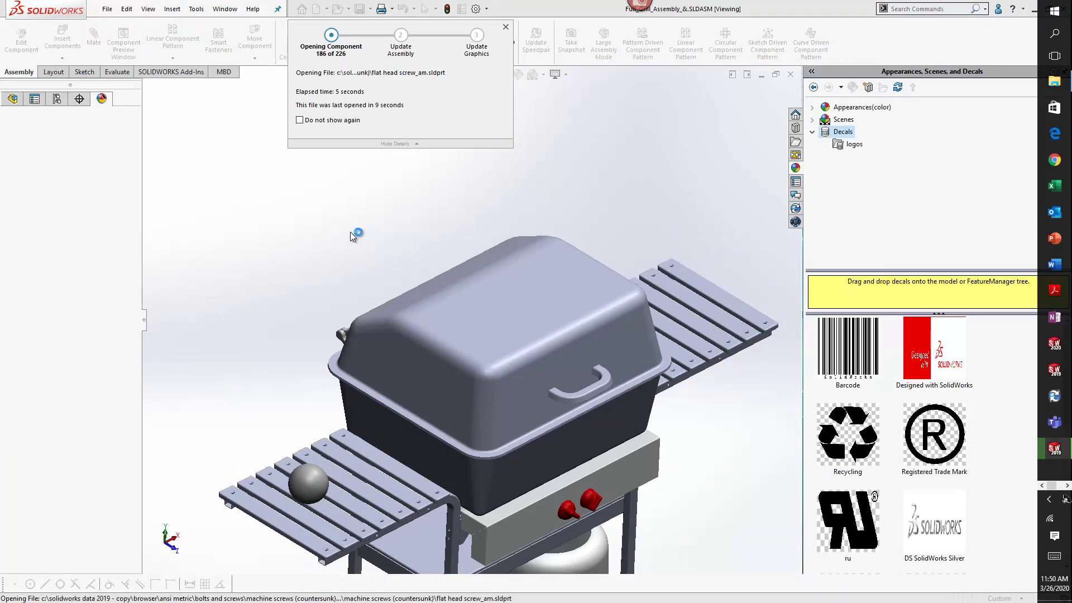
pyautogui.click(535, 316)
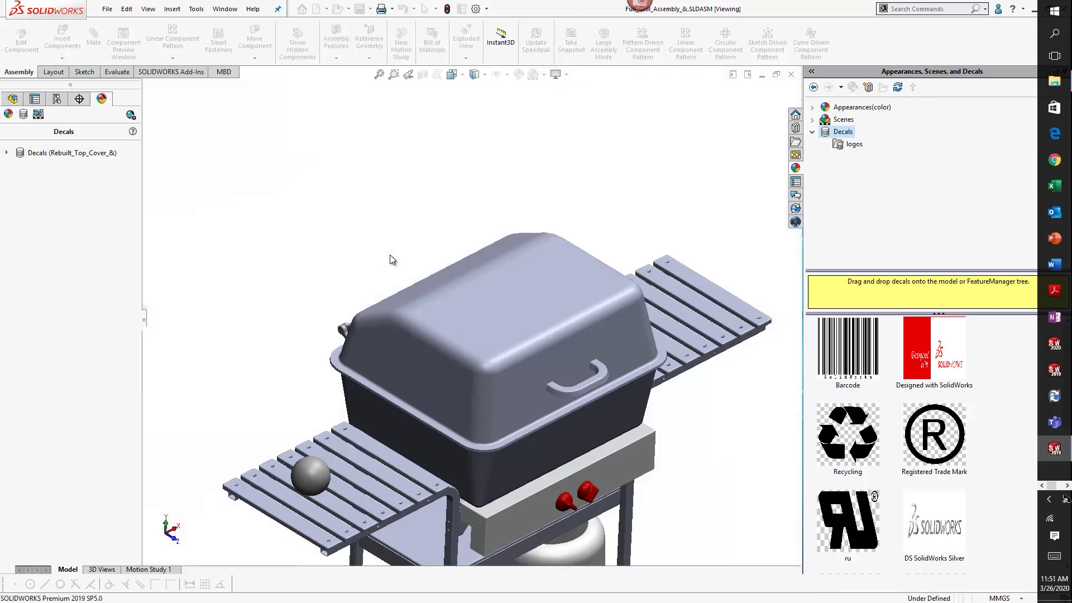
pyautogui.moveTo(384, 262)
pyautogui.mouseDown(button='middle')
pyautogui.moveTo(340, 271)
pyautogui.moveTo(380, 251)
pyautogui.mouseUp(button='middle')
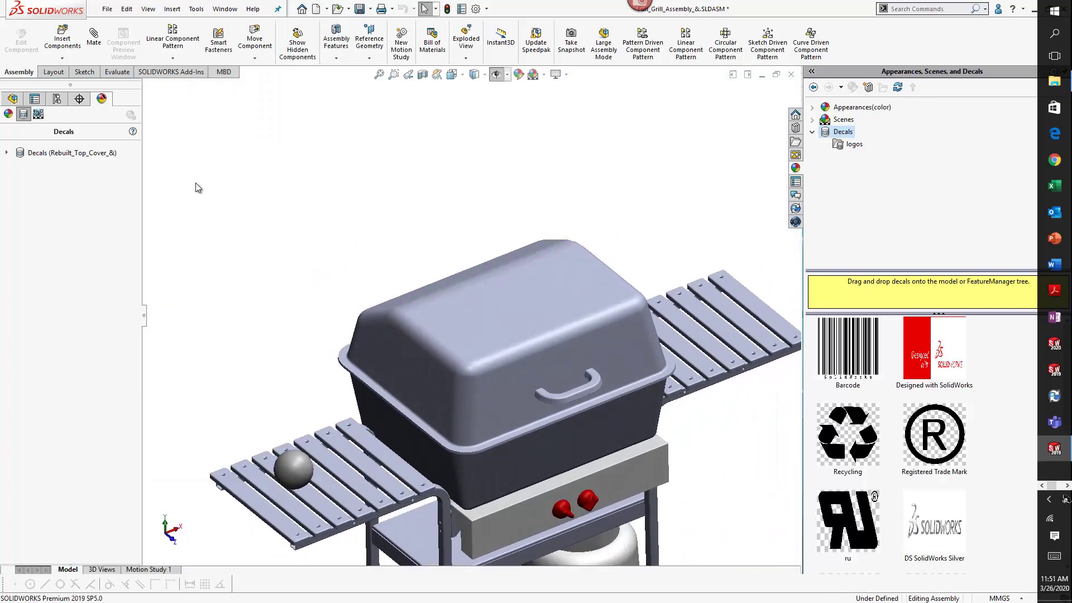
pyautogui.click(7, 153)
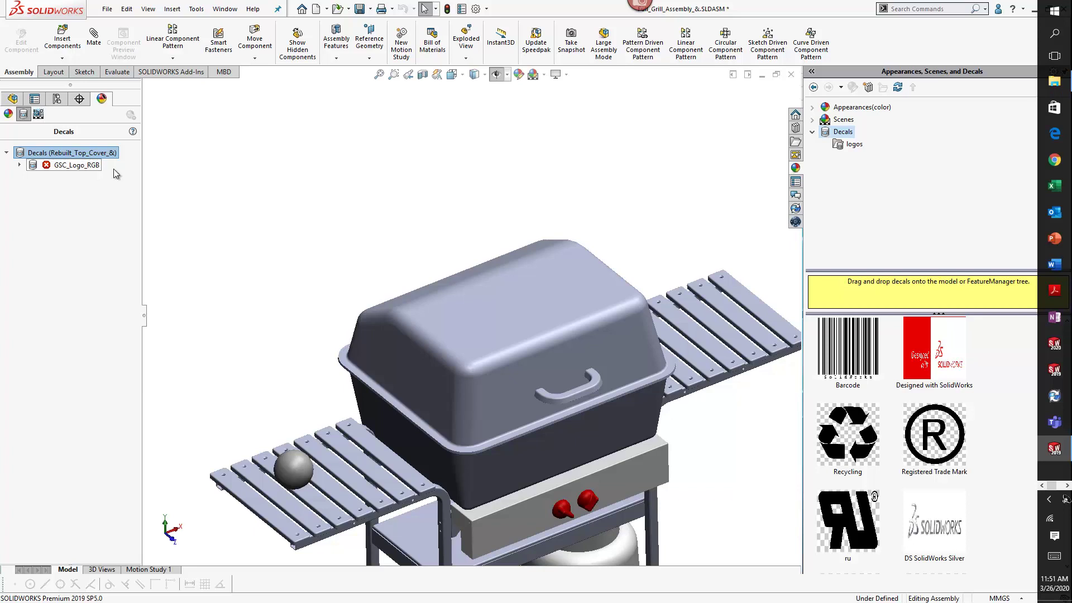
pyautogui.click(253, 174)
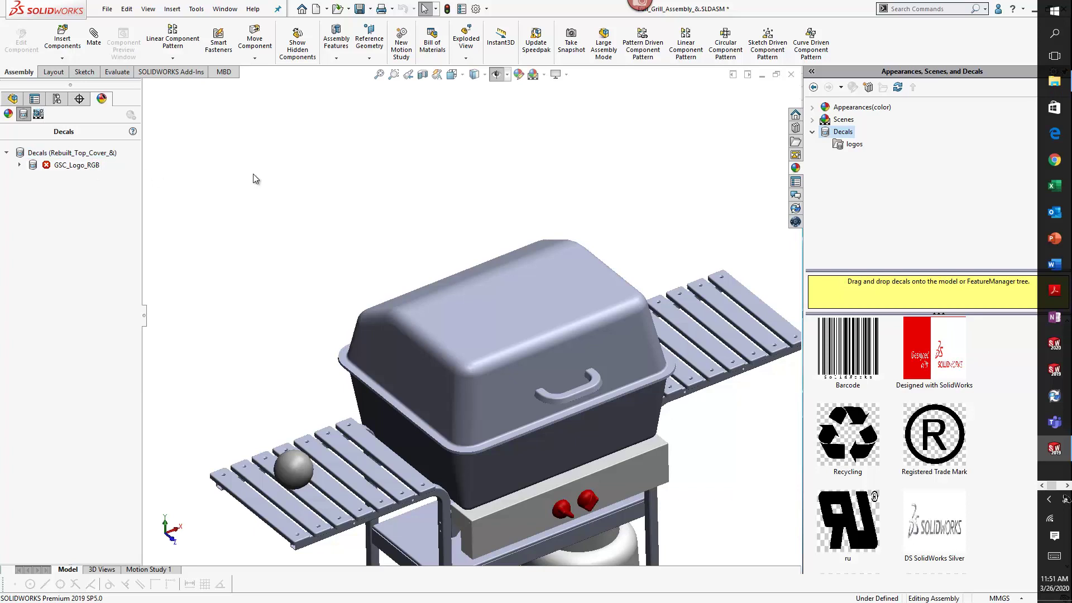
pyautogui.click(476, 9)
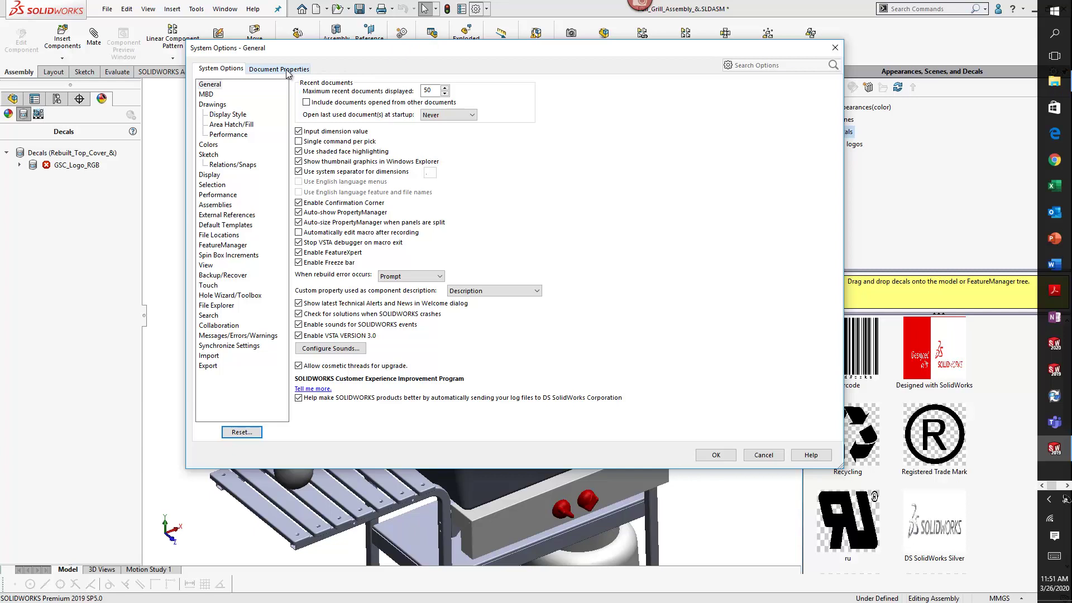
pyautogui.click(266, 70)
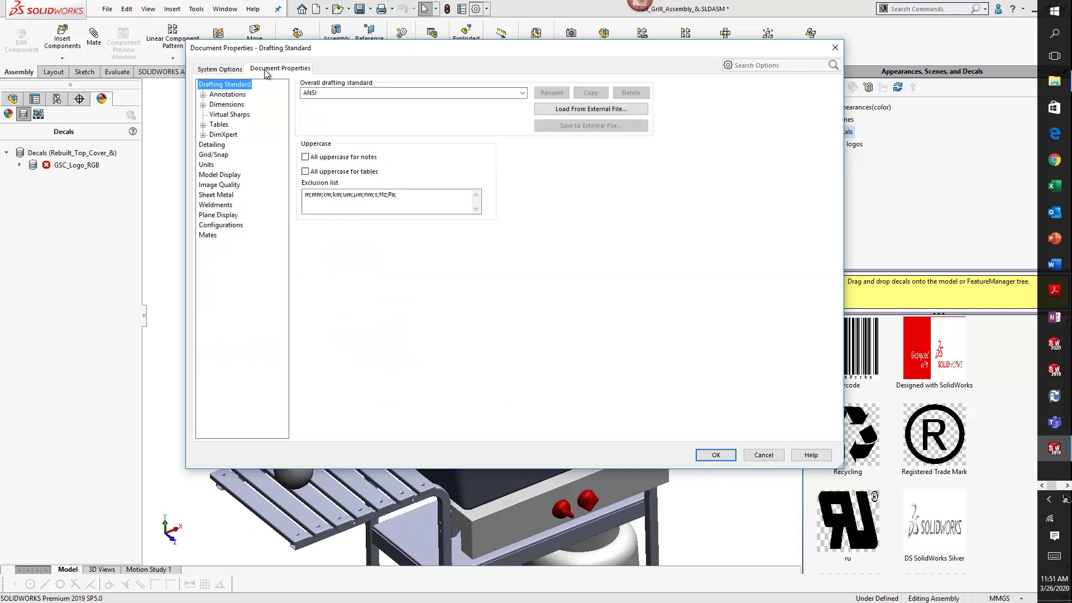
pyautogui.click(220, 176)
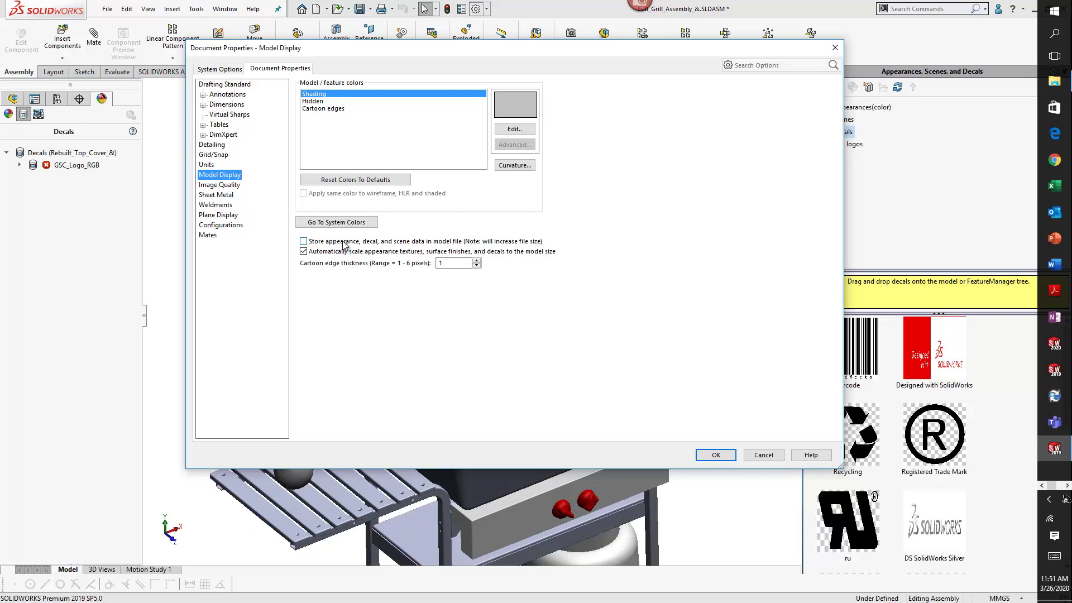
pyautogui.click(762, 456)
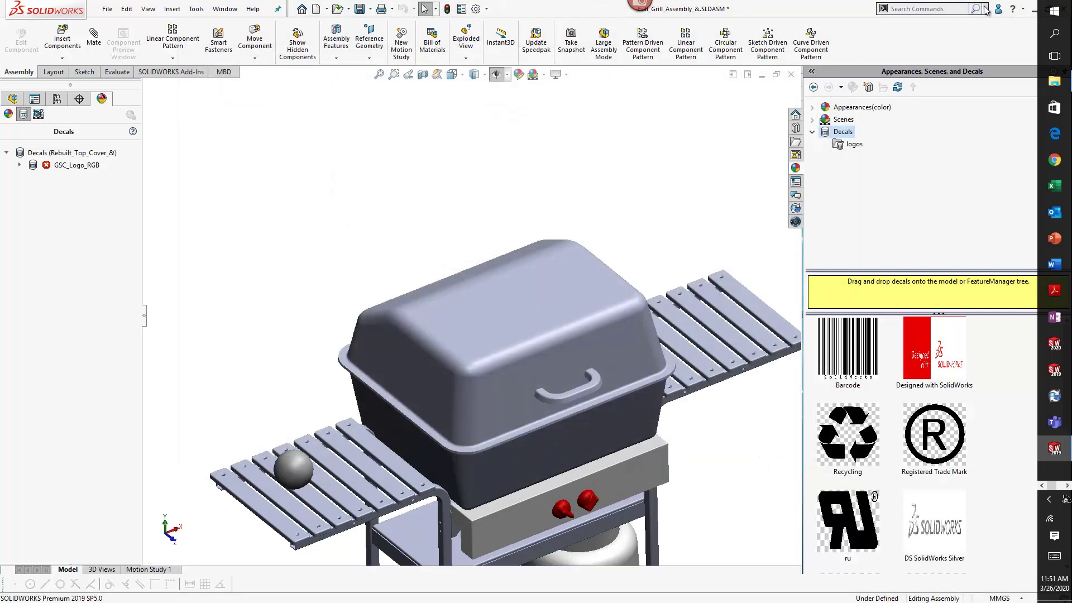
# Step: Restore GSC_Logo_RGB.png from the Recycle Bin to the desktop and close the bin
pyautogui.click(1031, 9)
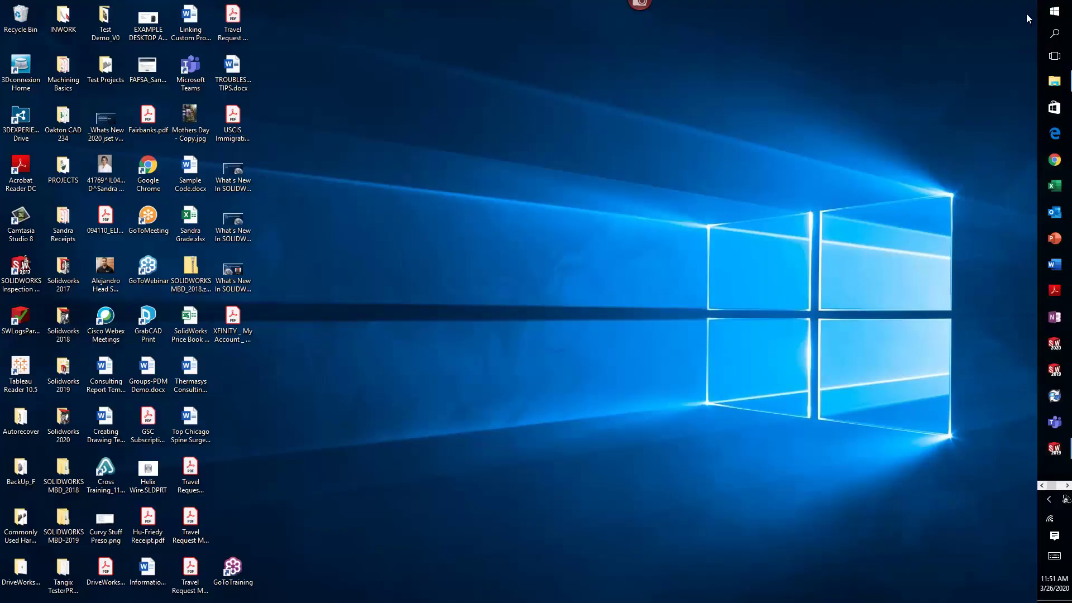
pyautogui.doubleClick(20, 17)
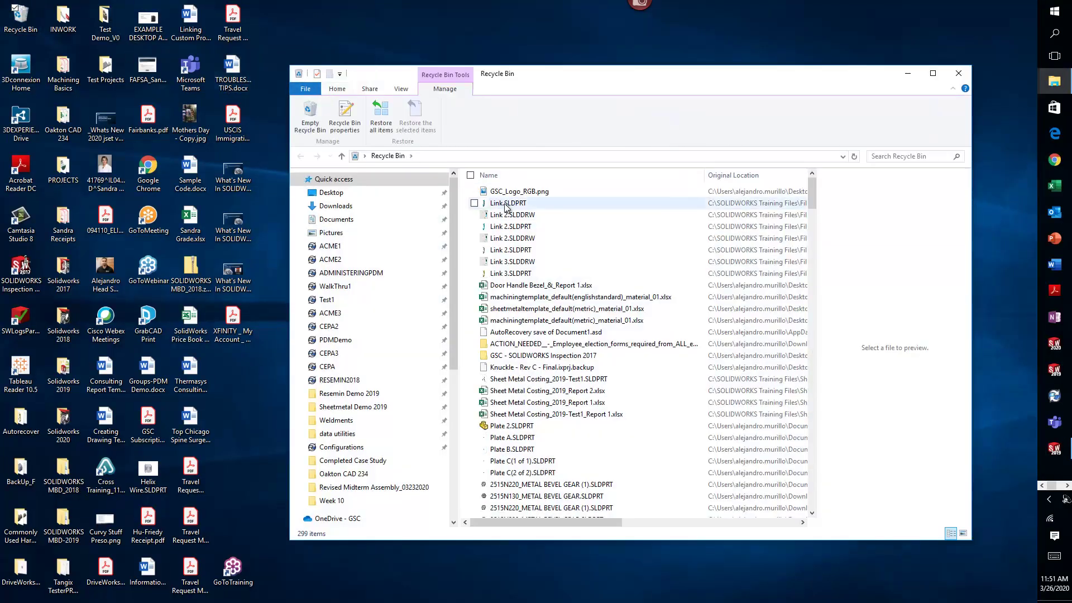
pyautogui.rightClick(513, 192)
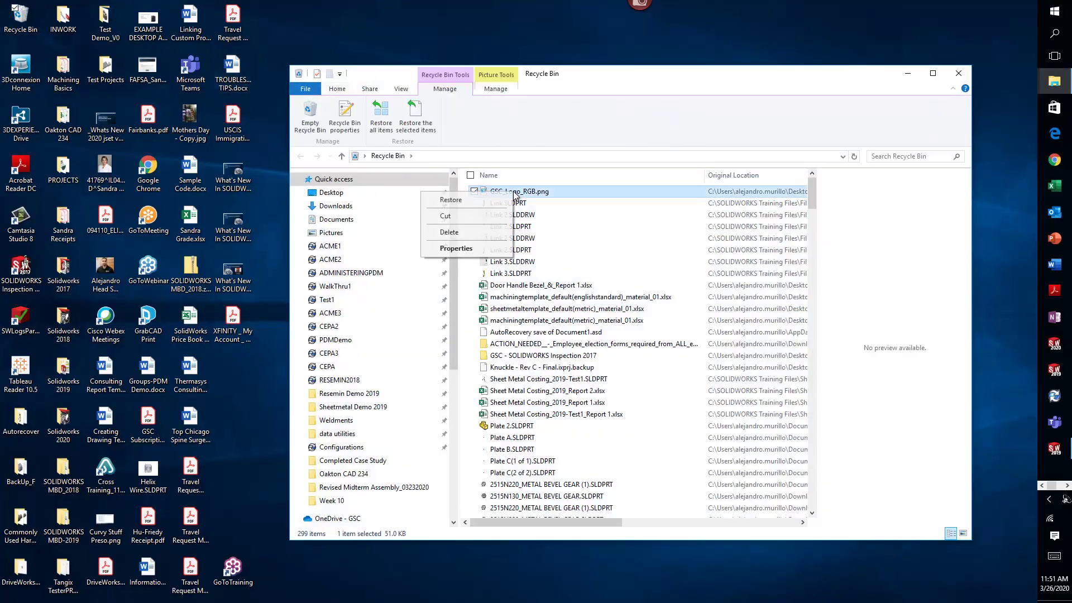
pyautogui.click(484, 200)
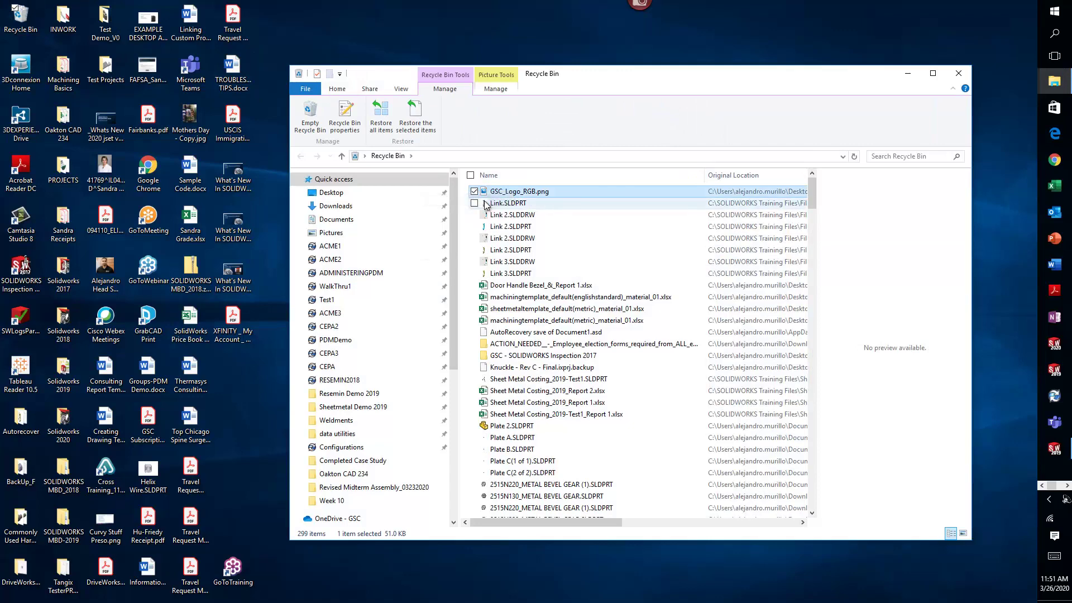
pyautogui.click(958, 74)
# Step: Delete the broken GSC_Logo_RGB decal from the DisplayManager's decal list
pyautogui.click(1052, 446)
pyautogui.rightClick(53, 165)
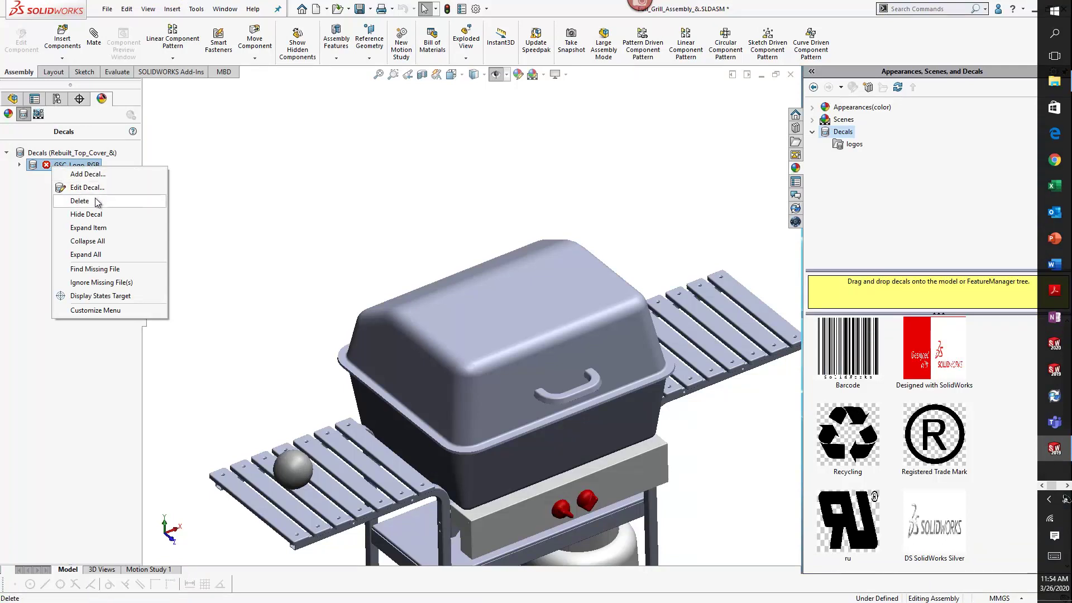
pyautogui.click(95, 202)
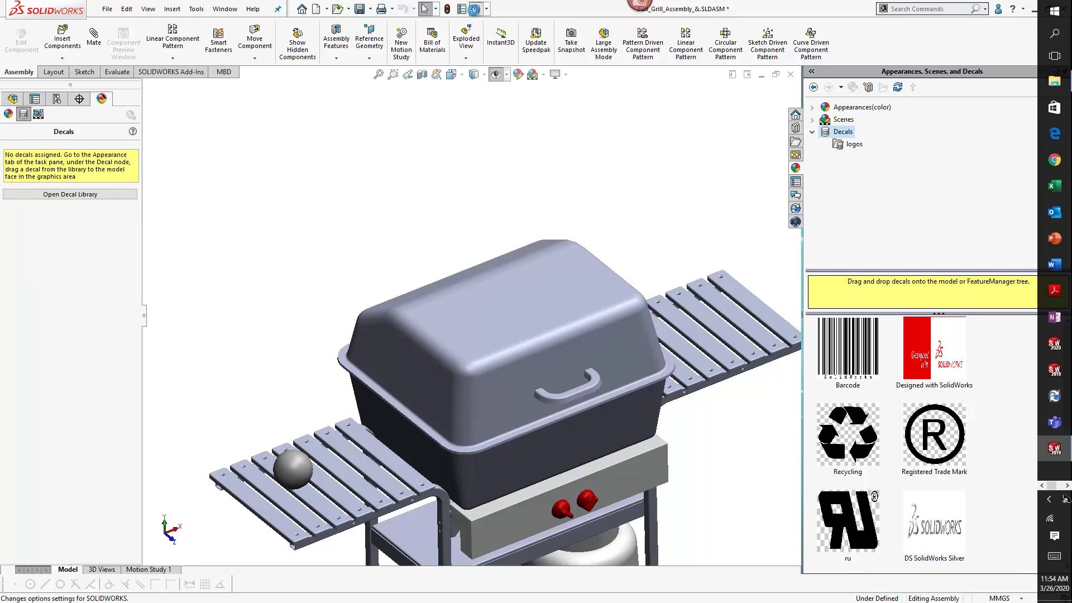
# Step: Enable 'Store appearance, decal, and scene data in model file' under Document Properties > Model Display
pyautogui.click(475, 9)
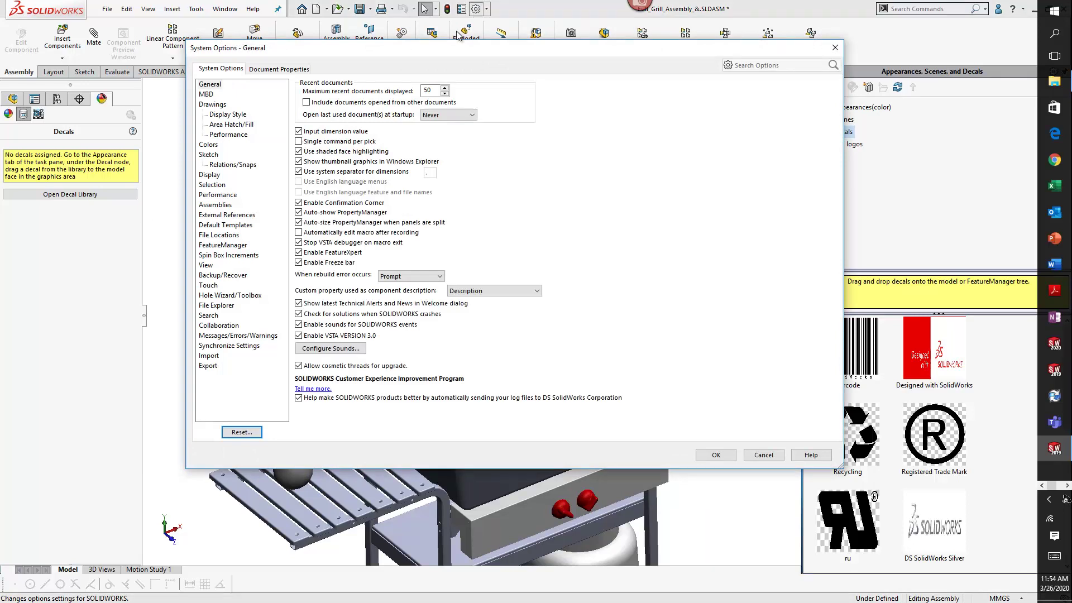
pyautogui.click(280, 68)
pyautogui.click(224, 175)
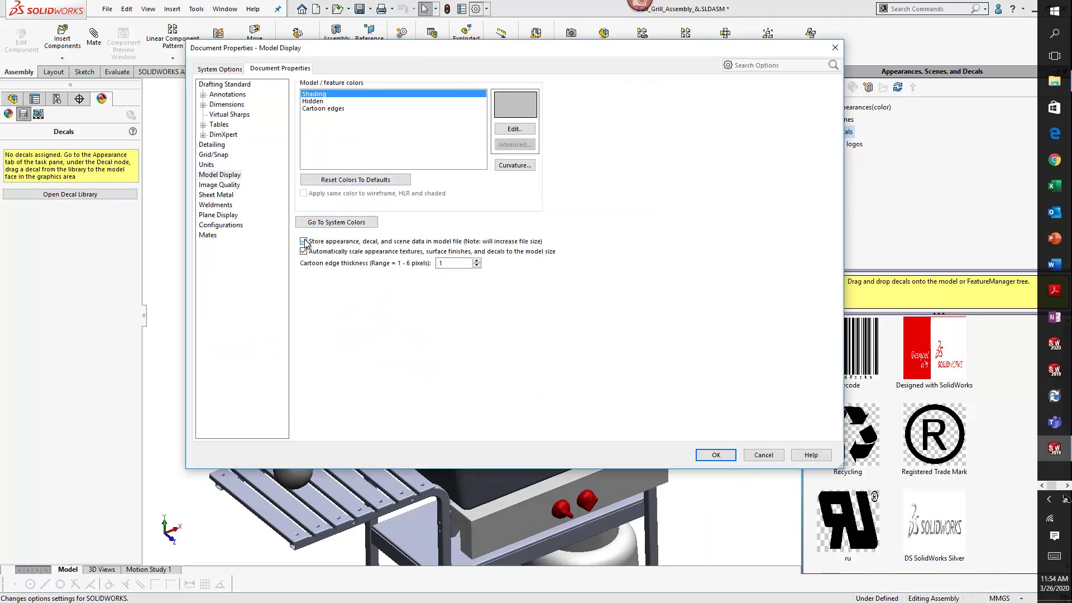
pyautogui.click(715, 455)
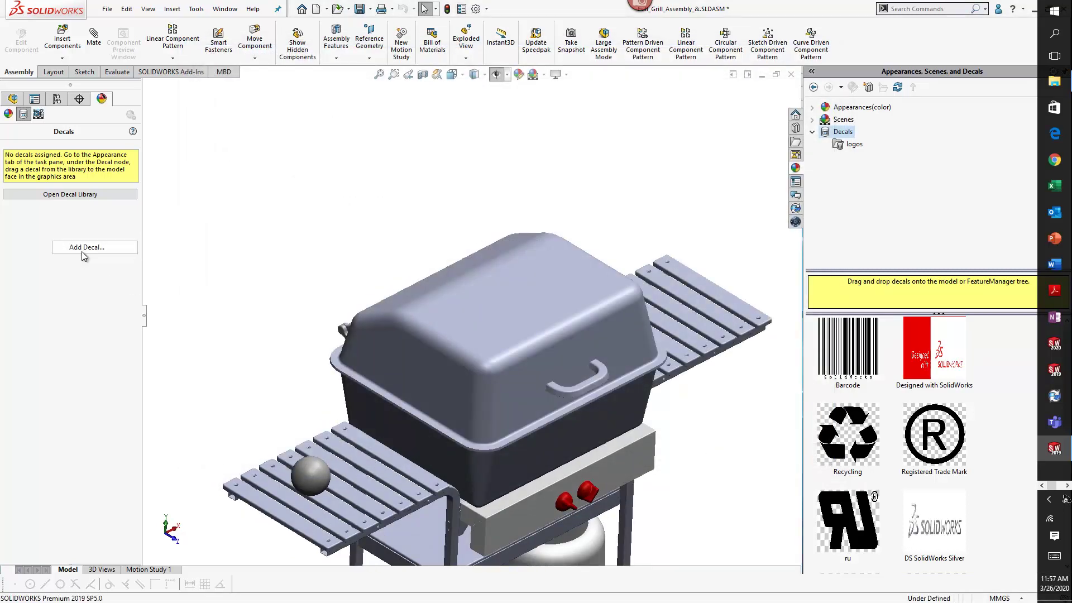
# Step: Add a new decal and load GSC_Logo_RGB.png from the Desktop as its image
pyautogui.click(82, 252)
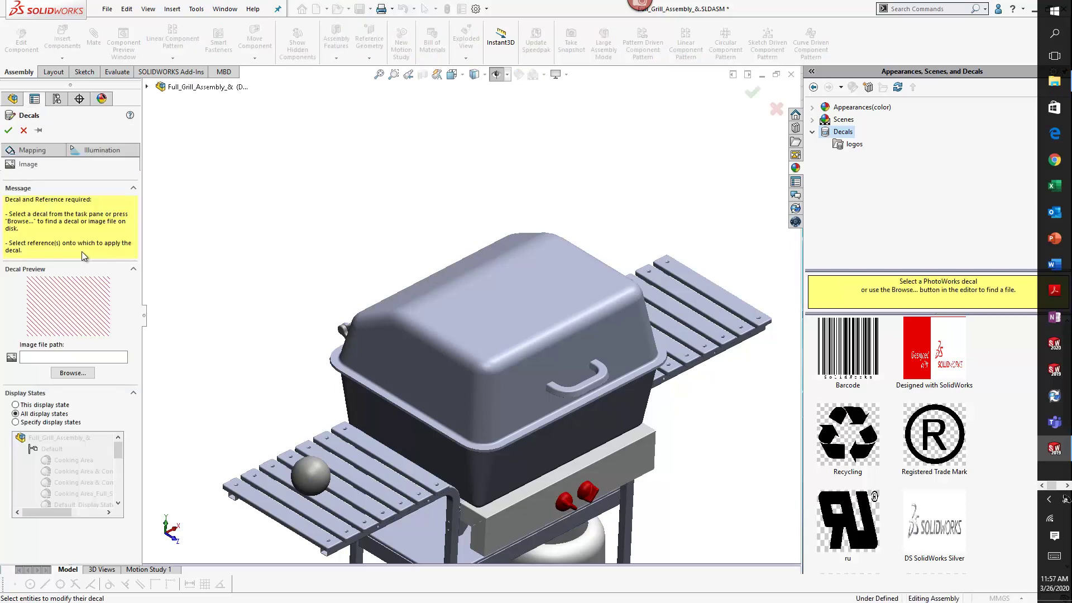
pyautogui.click(73, 373)
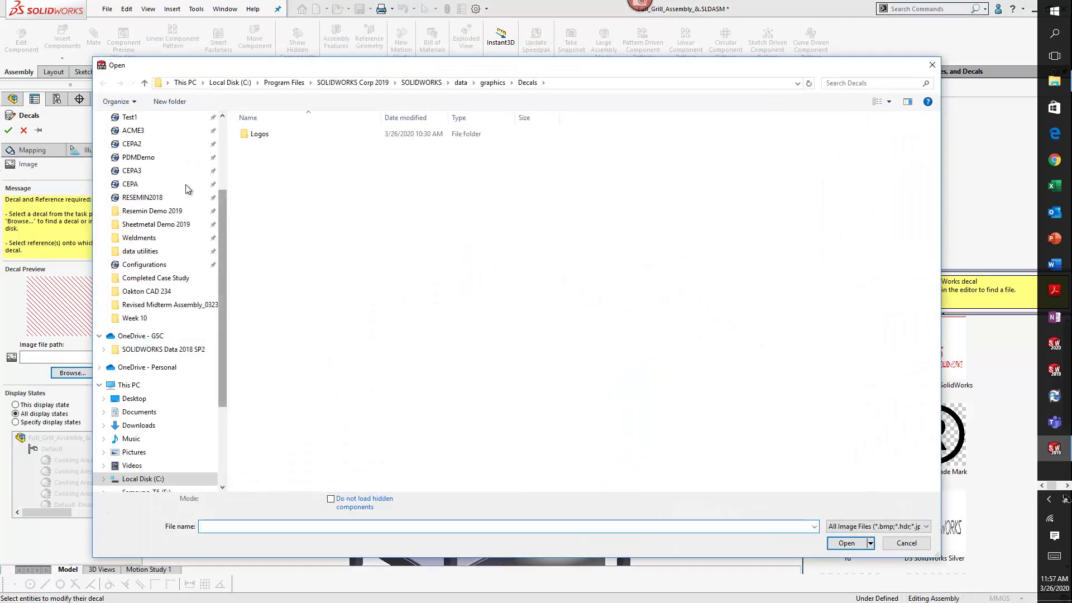
pyautogui.scroll(2, 167, 162)
pyautogui.click(142, 117)
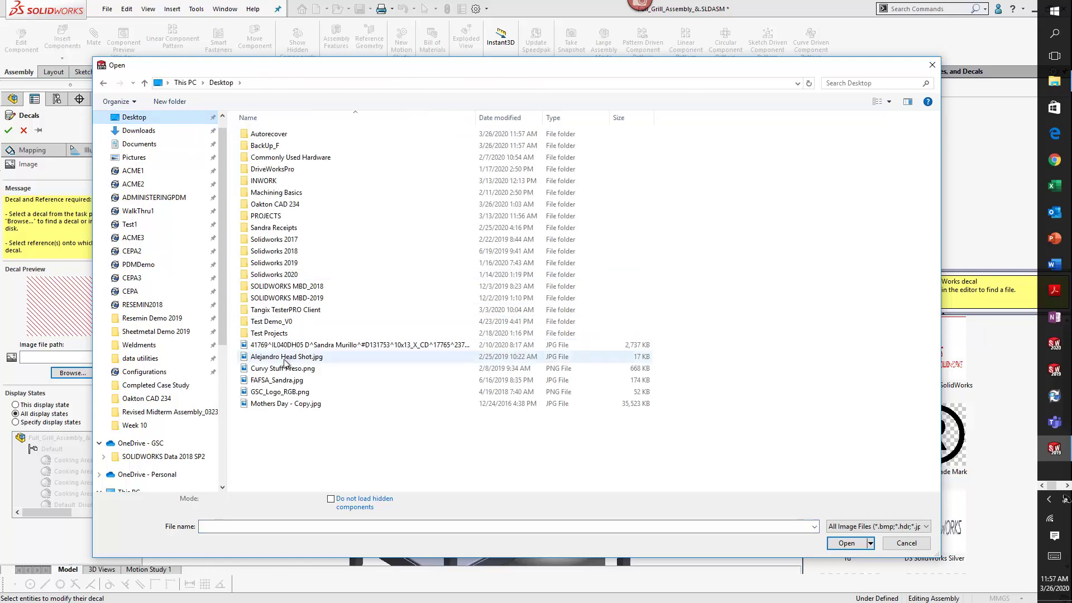
pyautogui.click(286, 391)
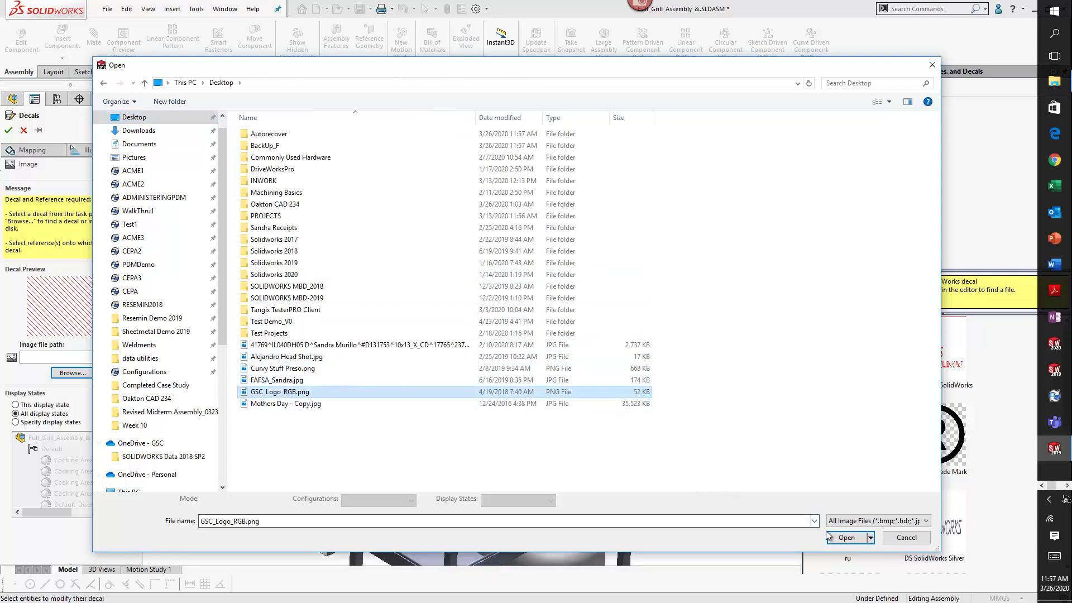
pyautogui.click(842, 537)
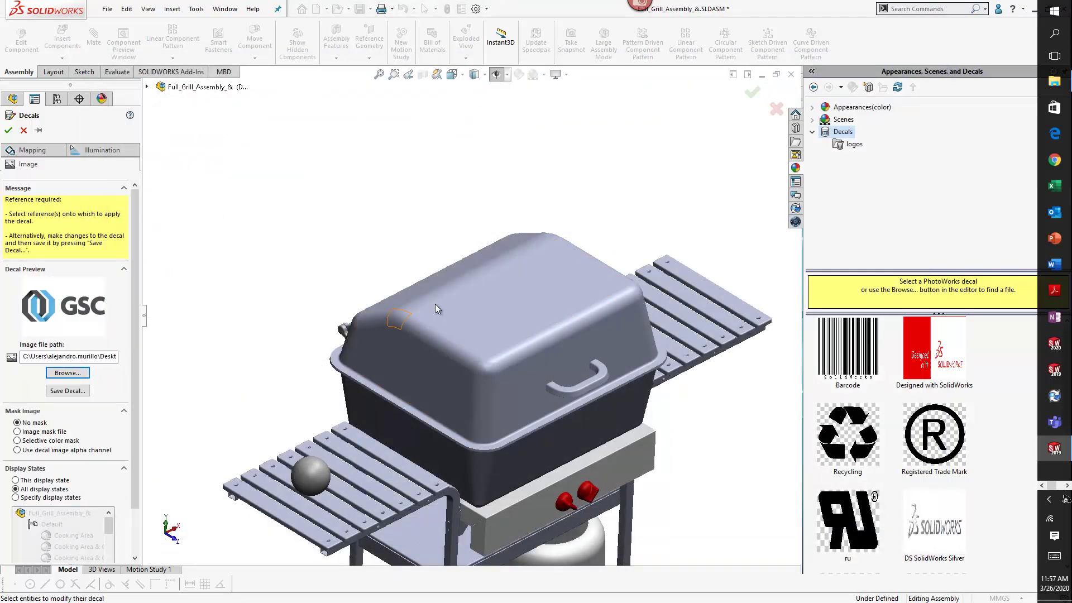
# Step: Set the lid's top face as the decal's Mapping geometry, replacing a wrongly picked face
pyautogui.click(32, 150)
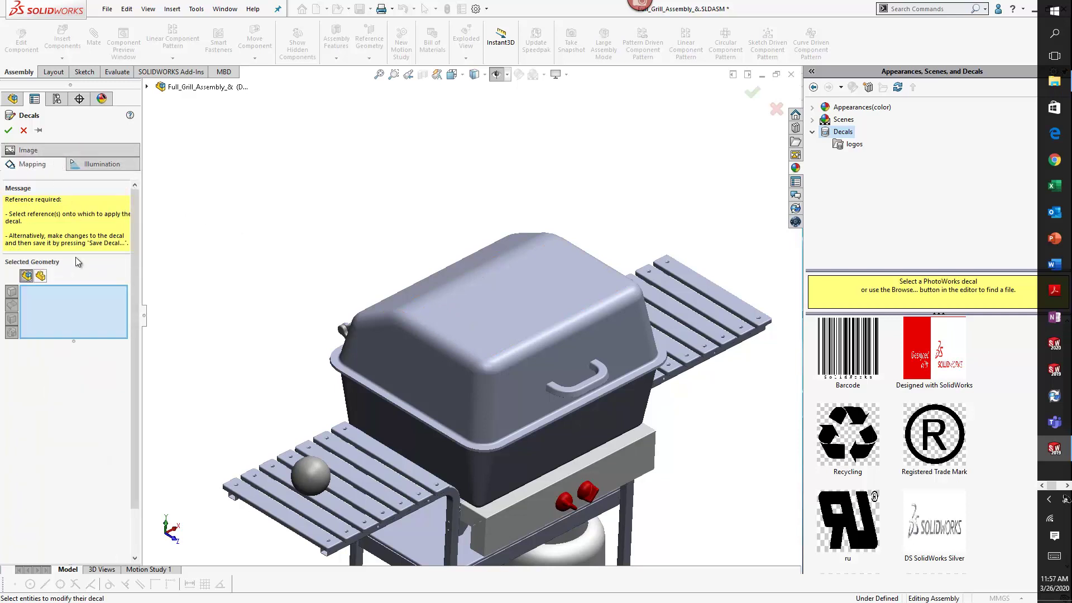
pyautogui.click(39, 276)
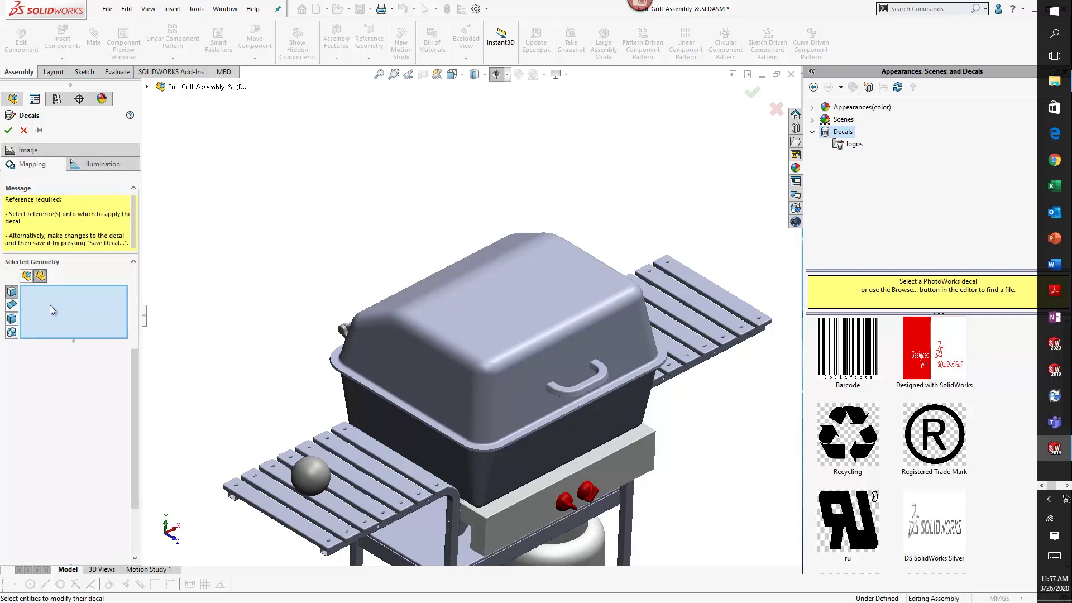
pyautogui.click(11, 291)
pyautogui.click(493, 315)
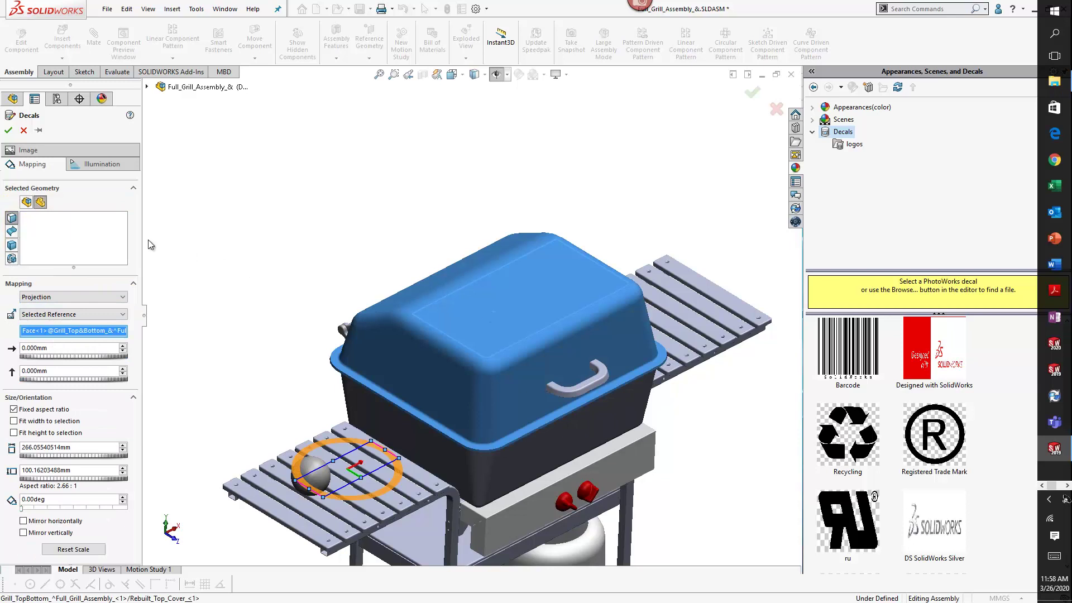
pyautogui.click(41, 228)
pyautogui.click(466, 304)
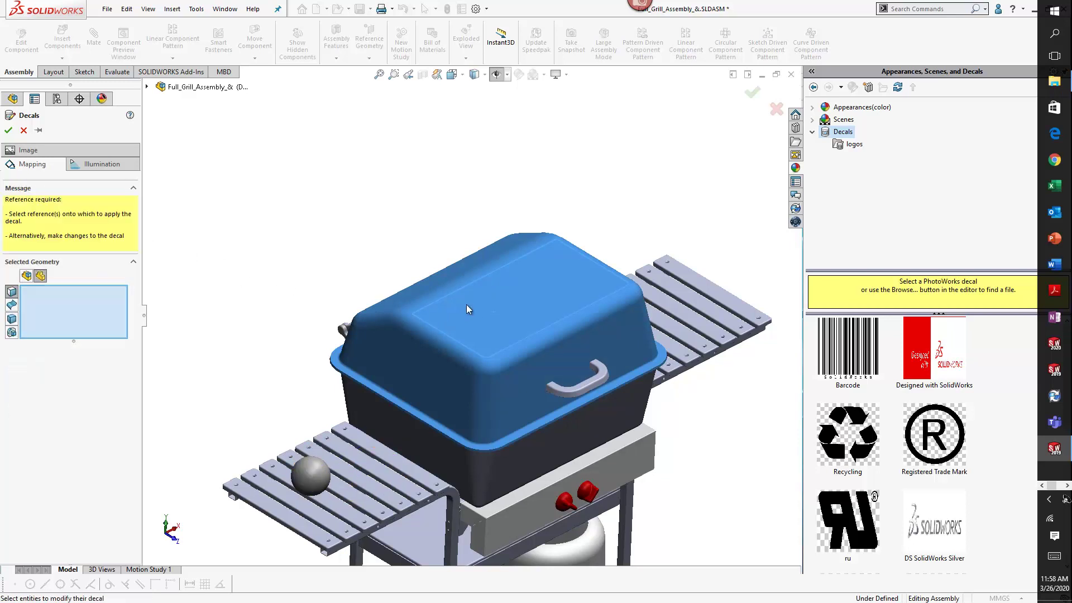
pyautogui.click(494, 325)
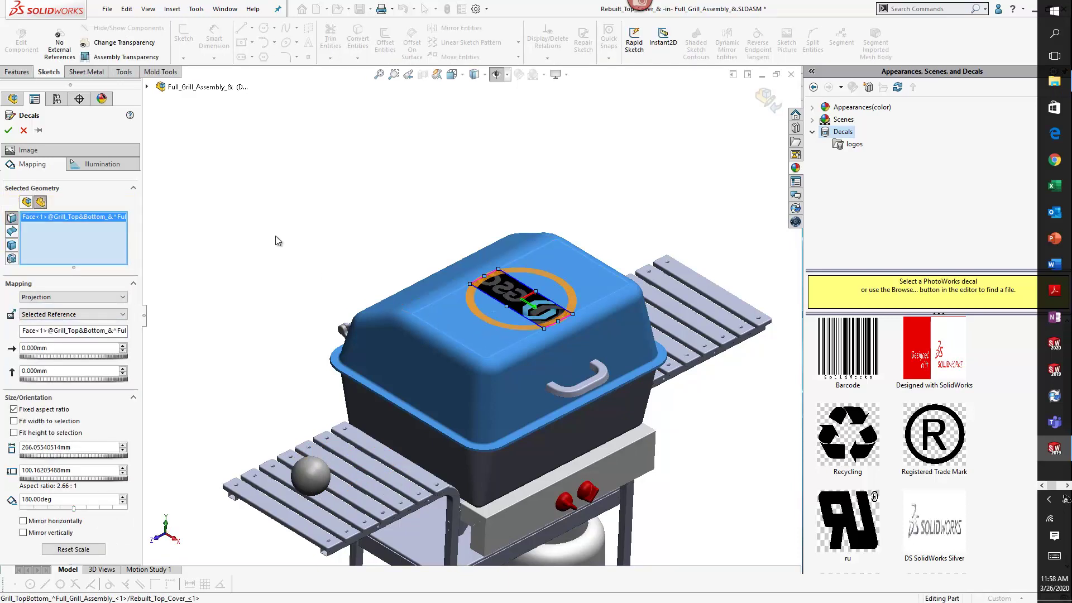
# Step: Accept the decal, then edit GSC_Logo_RGB to mirror it horizontally so the logo reads correctly
pyautogui.click(9, 131)
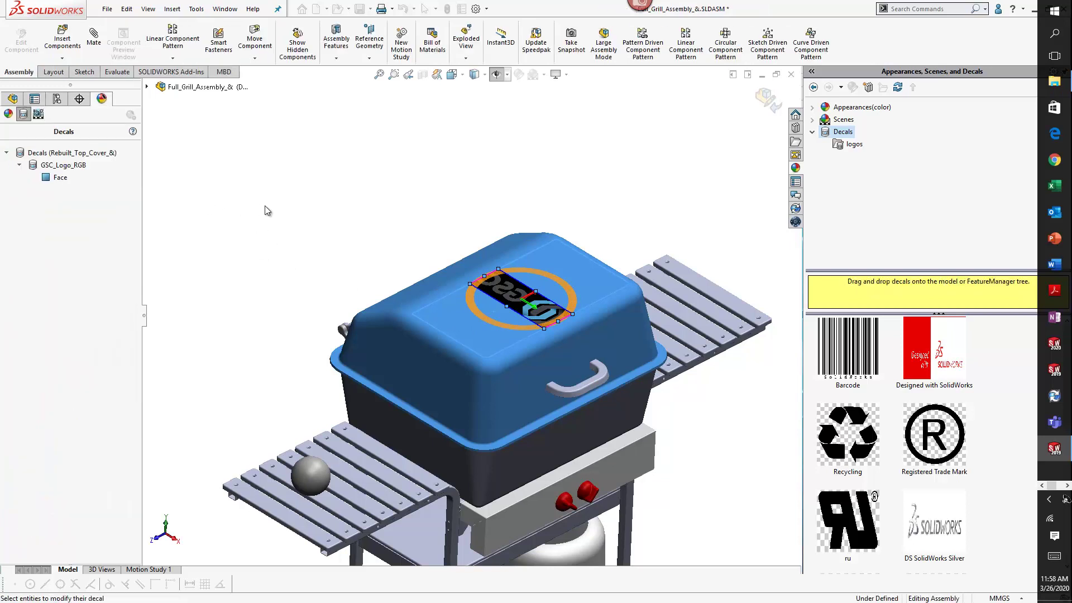
pyautogui.scroll(-5, 511, 297)
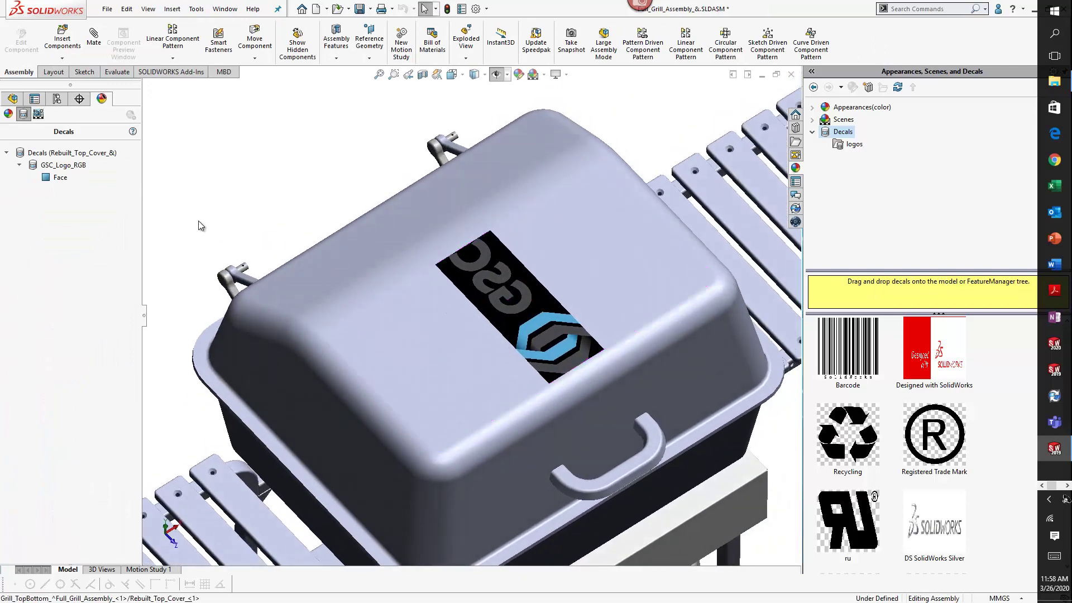
pyautogui.rightClick(64, 166)
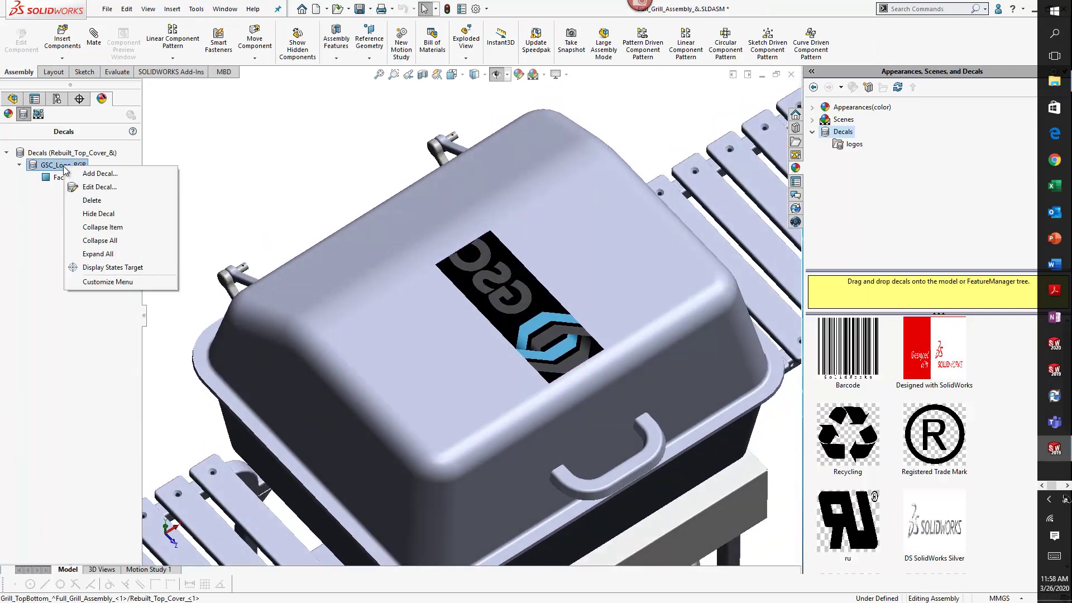
pyautogui.click(88, 187)
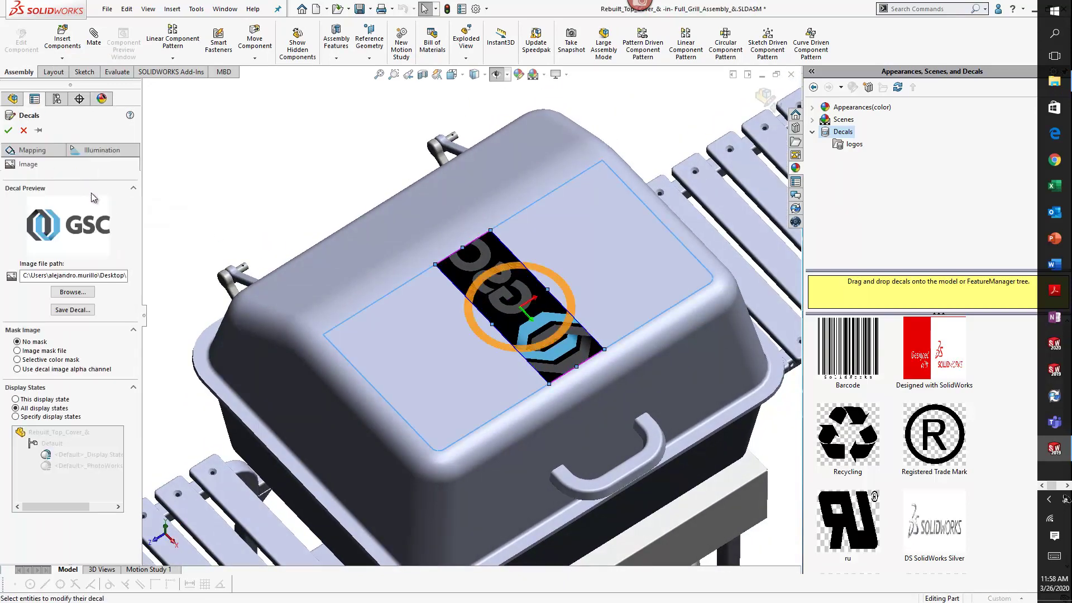
pyautogui.click(45, 150)
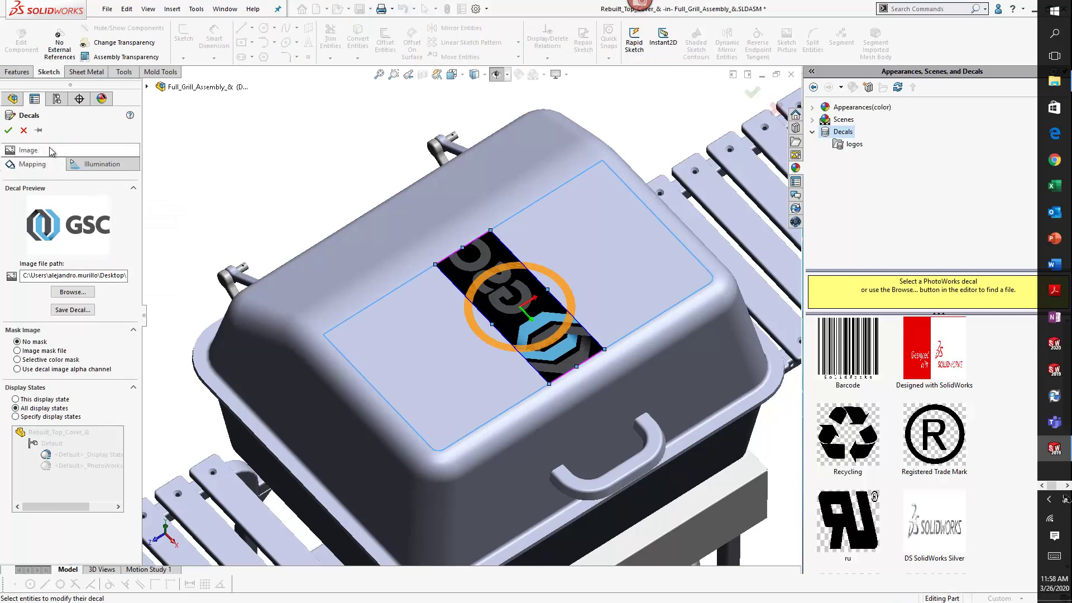
pyautogui.click(23, 521)
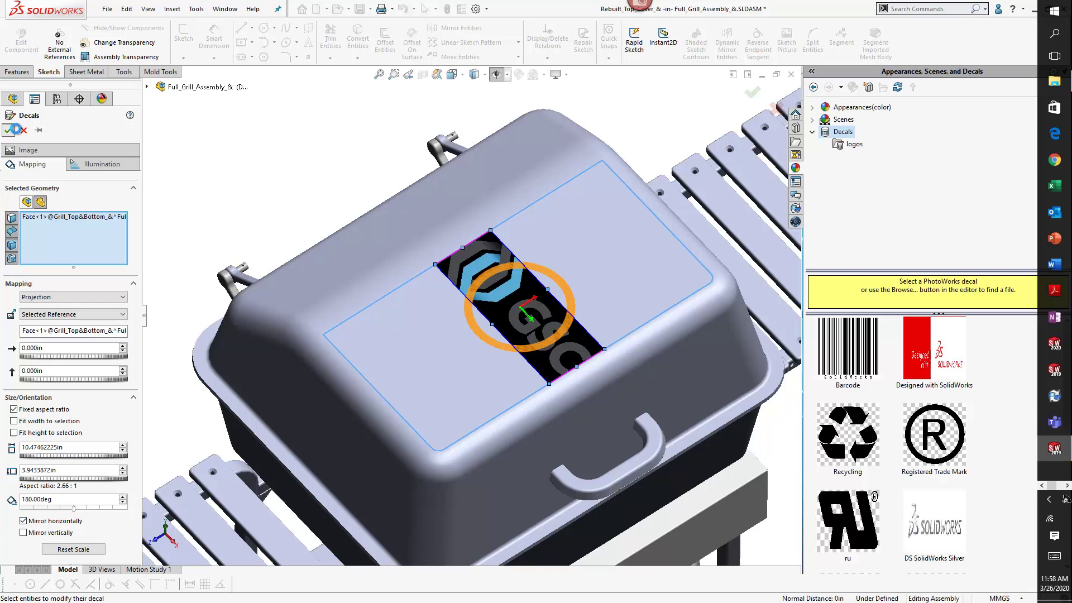
pyautogui.click(8, 130)
pyautogui.moveTo(366, 246); pyautogui.dragTo(371, 239, button='middle')
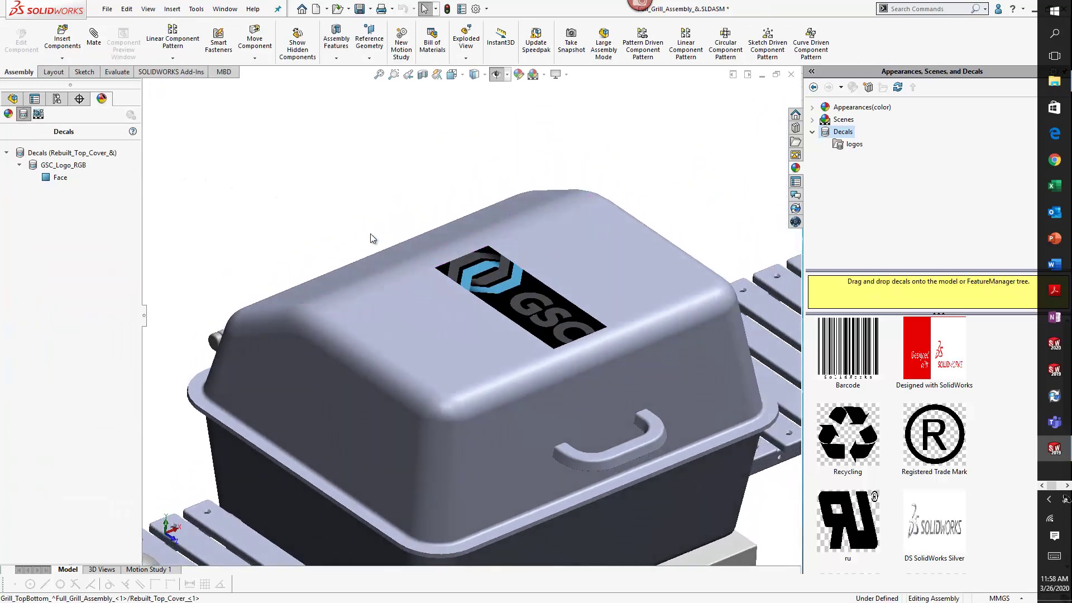
# Step: Save the grill assembly and modified lid with Save All, keeping virtual components saved internally
pyautogui.click(360, 10)
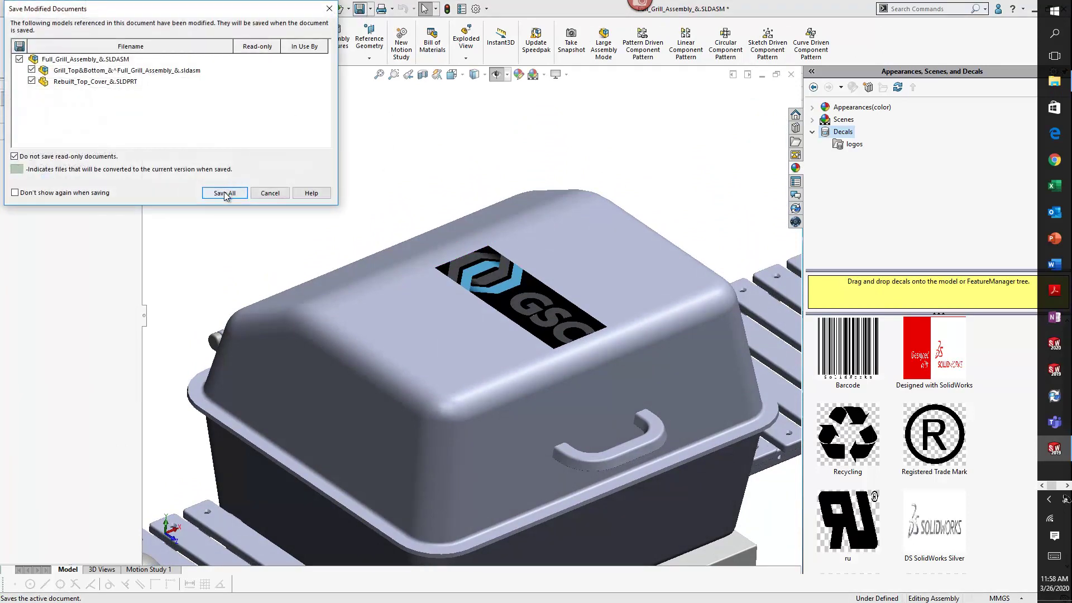
pyautogui.click(225, 193)
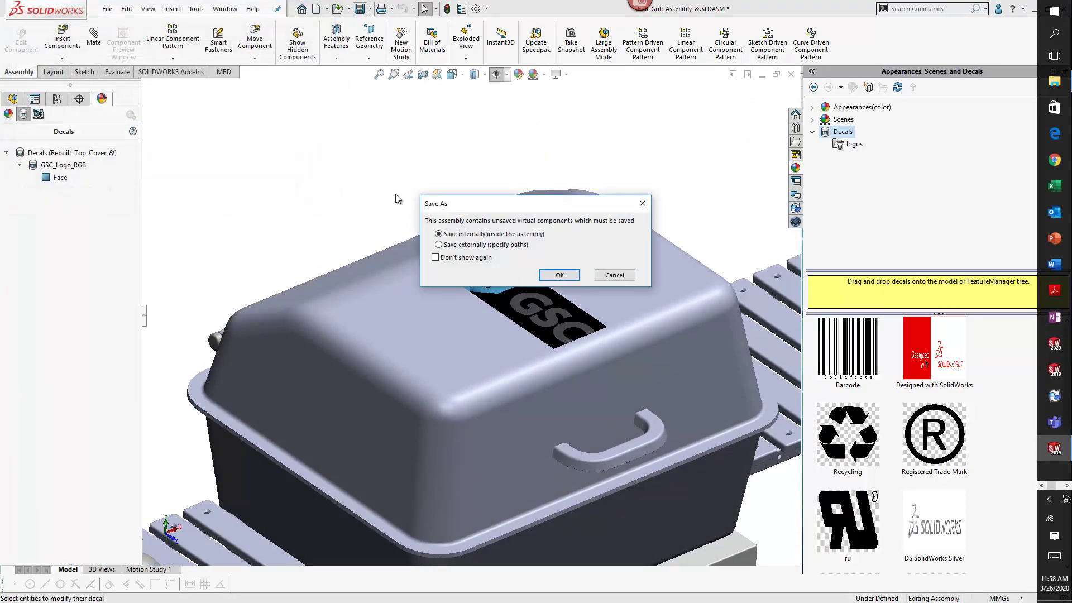
pyautogui.click(561, 274)
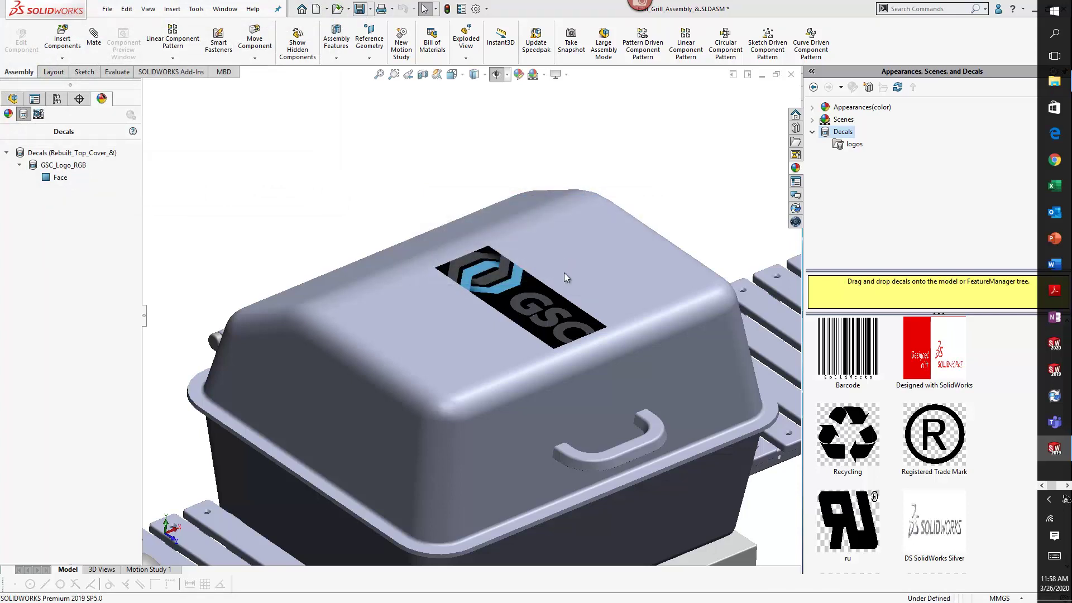
pyautogui.scroll(2, 561, 272)
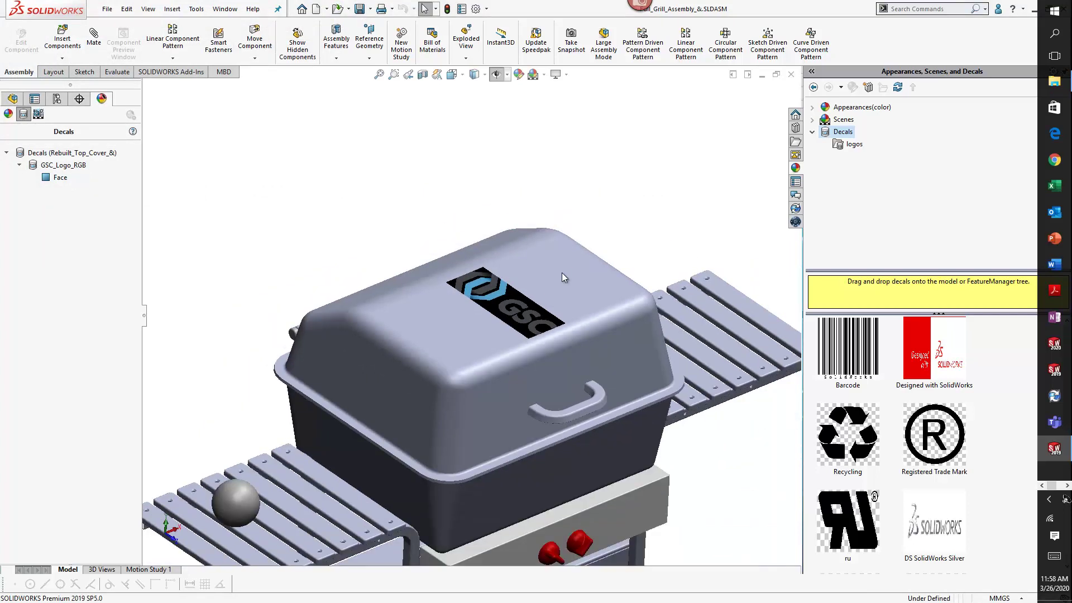
# Step: Close the grill assembly and delete GSC_Logo_RGB.png from the desktop to the Recycle Bin
pyautogui.click(790, 75)
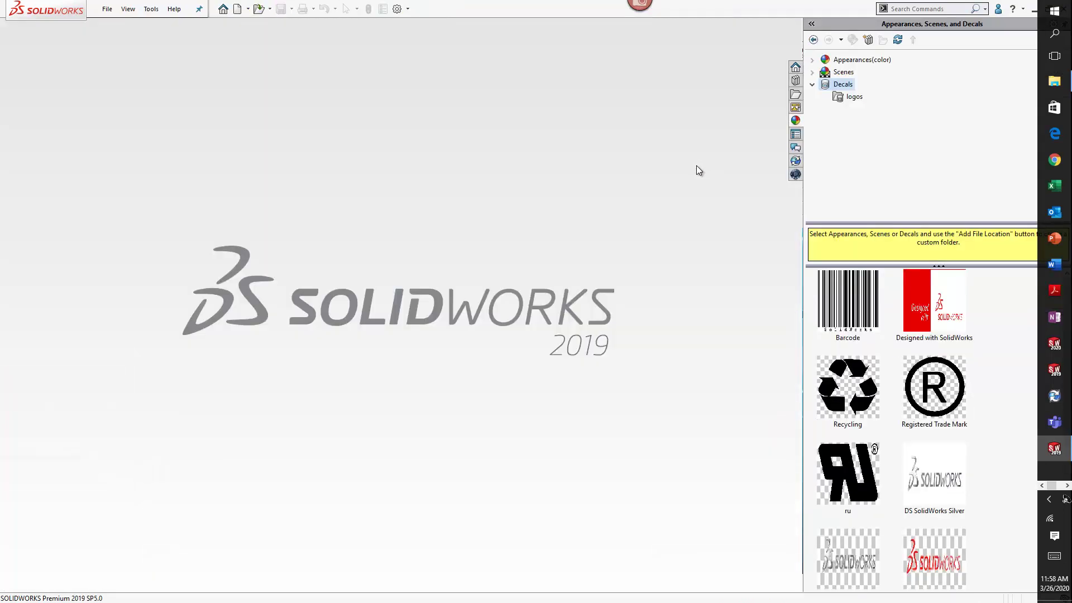
pyautogui.click(1033, 9)
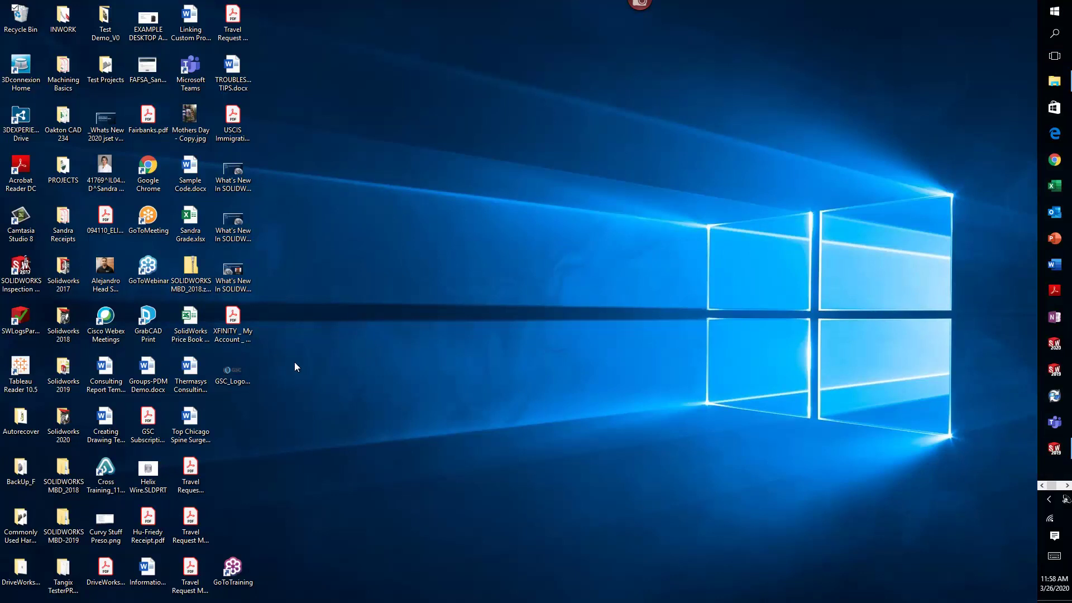
pyautogui.click(234, 369)
pyautogui.press('Delete')
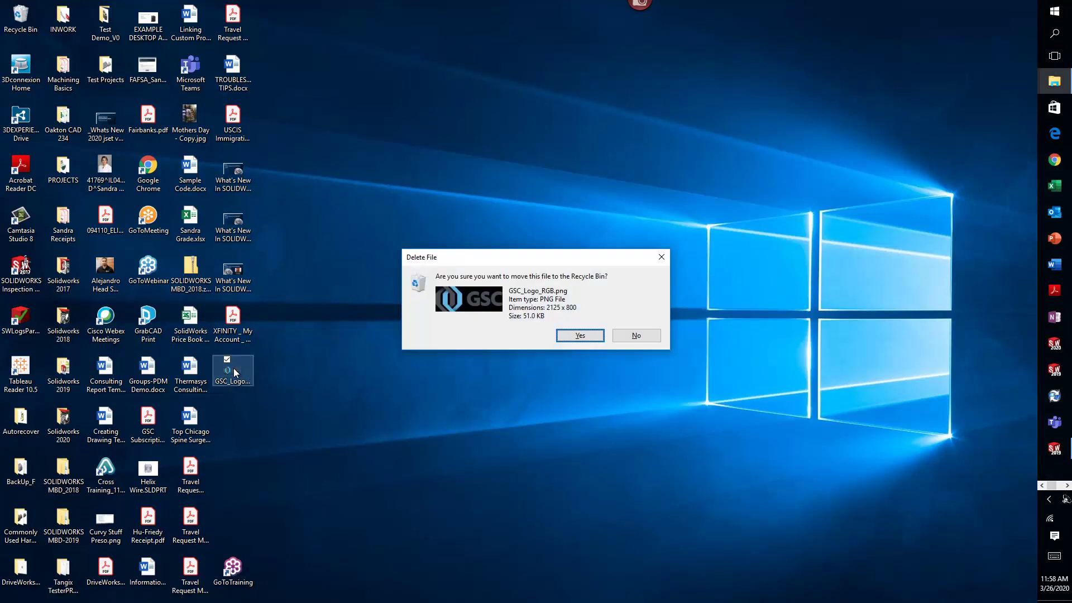
pyautogui.click(590, 340)
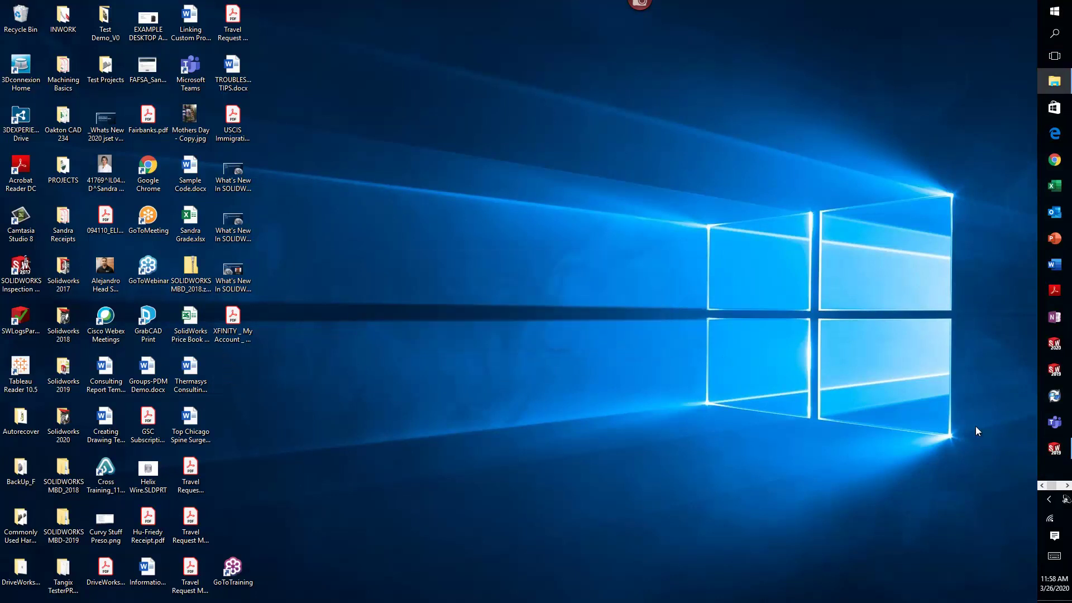
pyautogui.click(1054, 449)
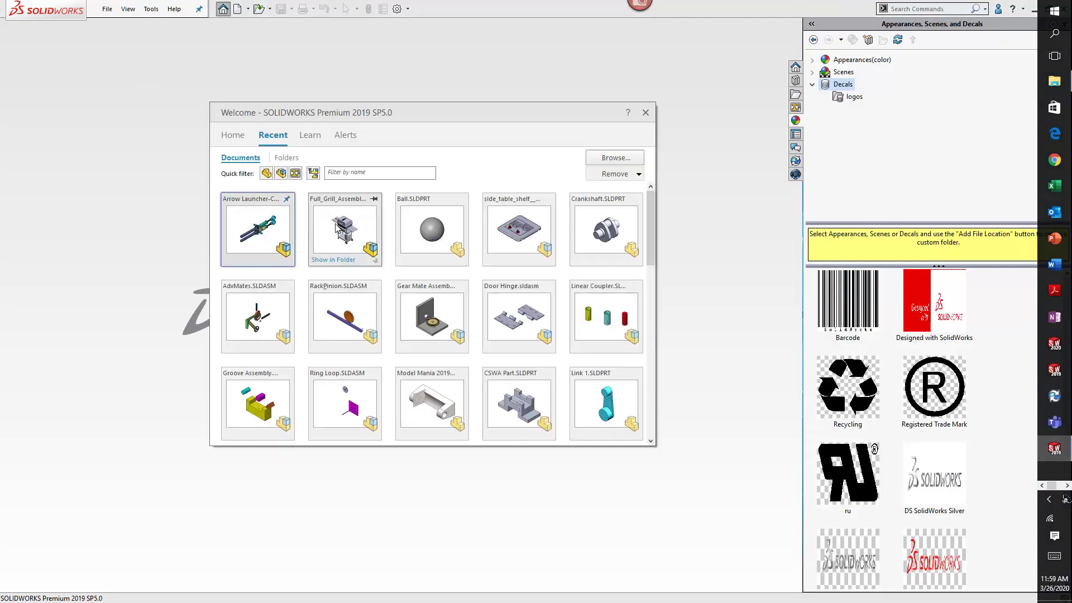
# Step: Reopen Full_Grill_Assembly from the Welcome dialog's recent documents
pyautogui.click(340, 225)
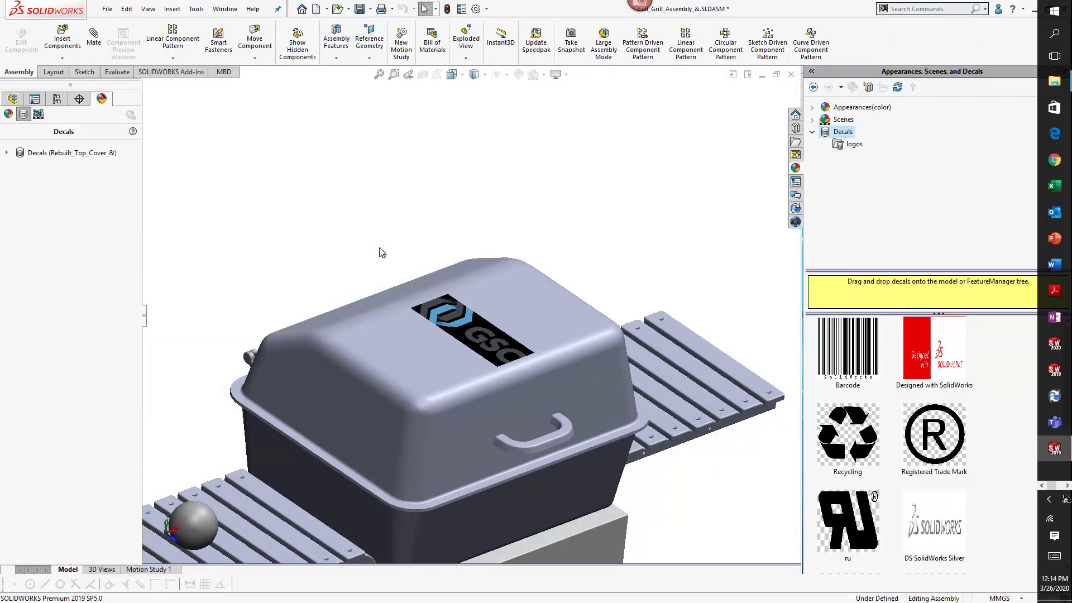
# Step: Expand the lid's Decals list and orbit the view to confirm the GSC_Logo_RGB decal remains
pyautogui.scroll(2, 481, 357)
pyautogui.rightClick(481, 358)
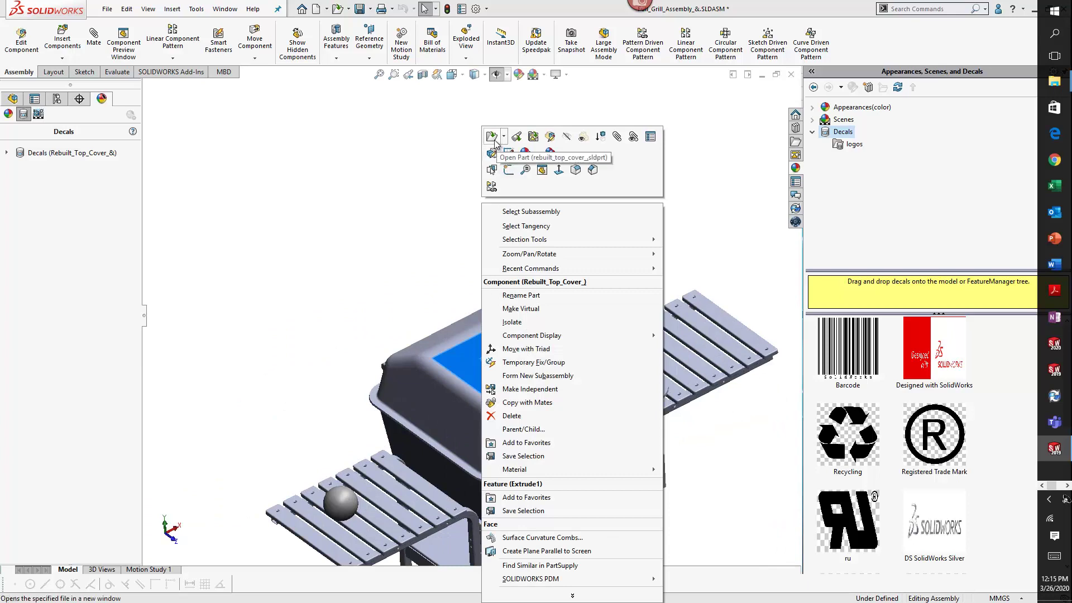
pyautogui.press('Escape')
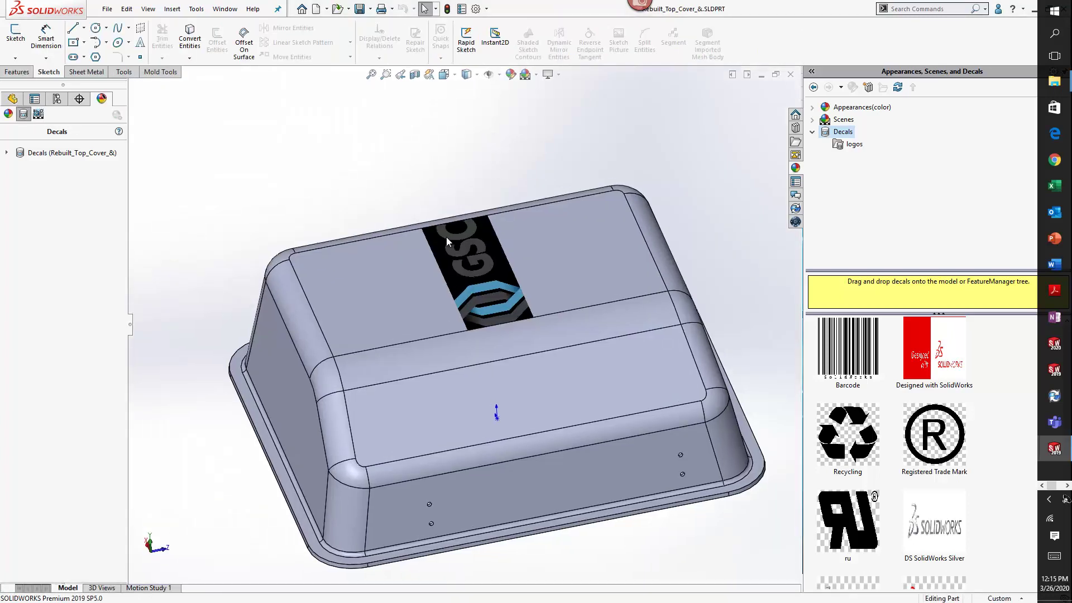
pyautogui.doubleClick(13, 153)
pyautogui.scroll(-2, 370, 233)
pyautogui.moveTo(371, 232); pyautogui.dragTo(277, 263, button='middle')
pyautogui.scroll(2, 277, 263)
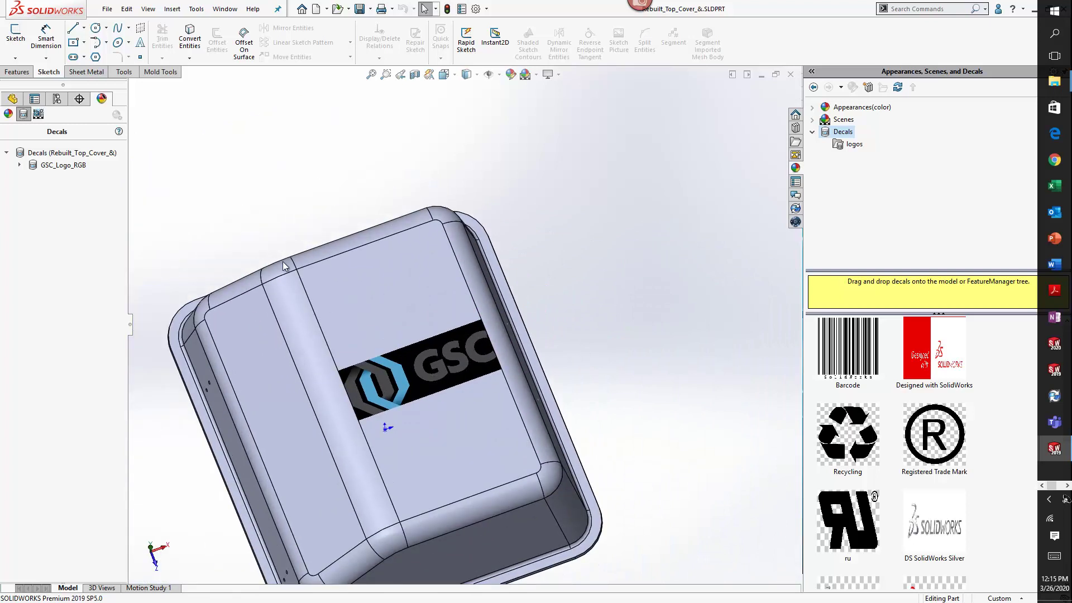